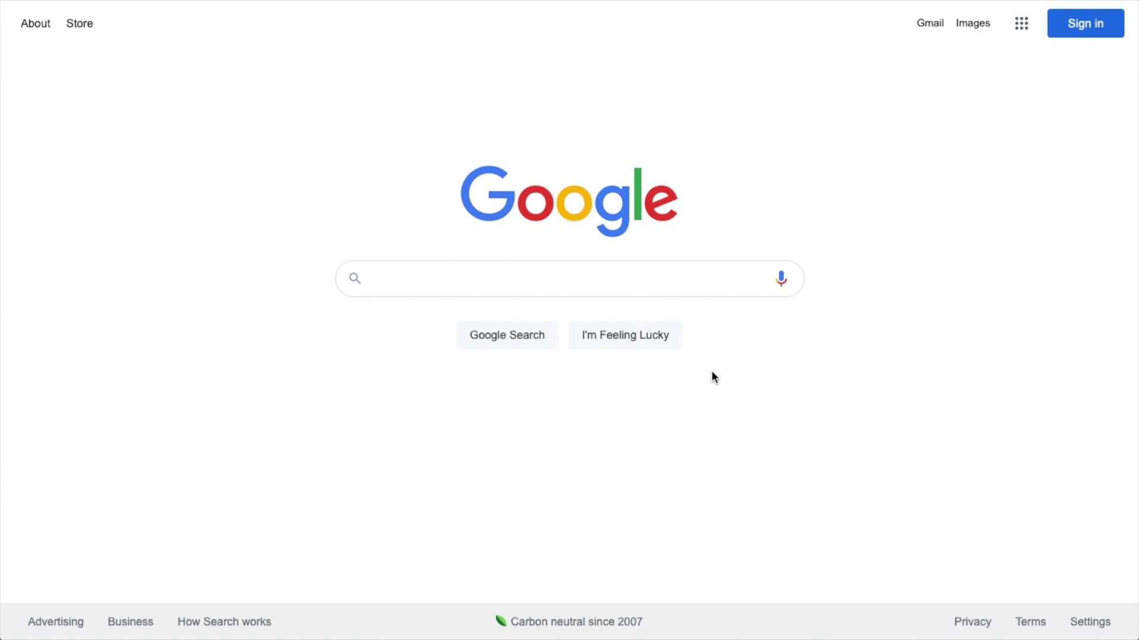
- Search Google for 'cake recipe' and browse the recipe cards showing star ratings and cooking times
{"action": "left_click", "coordinate": [614, 279]}
{"action": "type", "text": "cake re"}
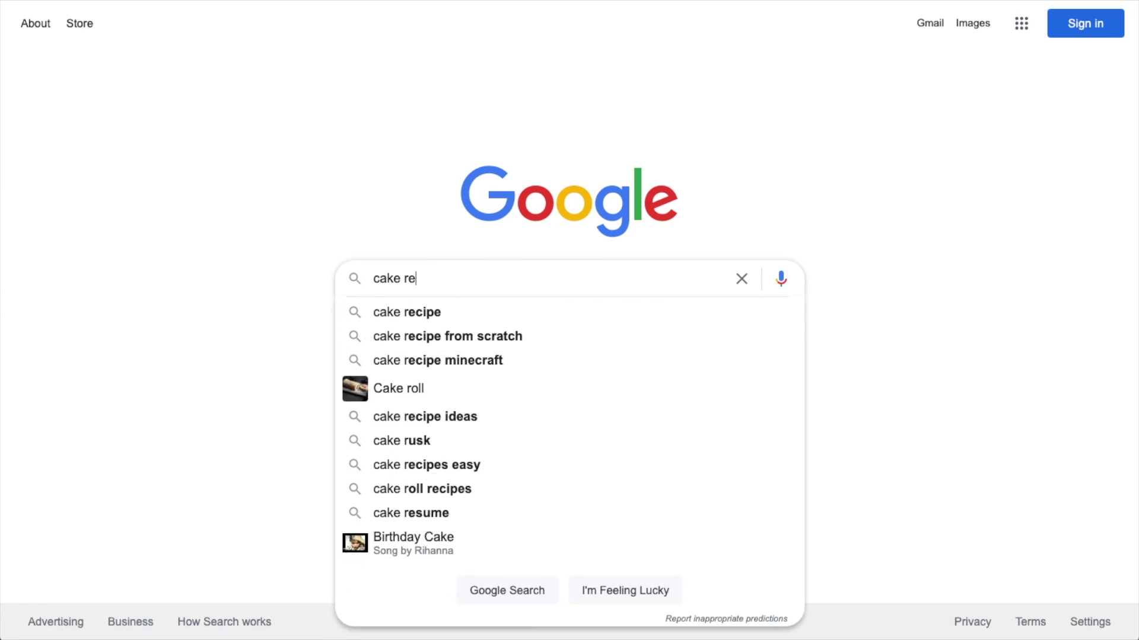
{"action": "type", "text": "cipe"}
{"action": "key", "text": "Return"}
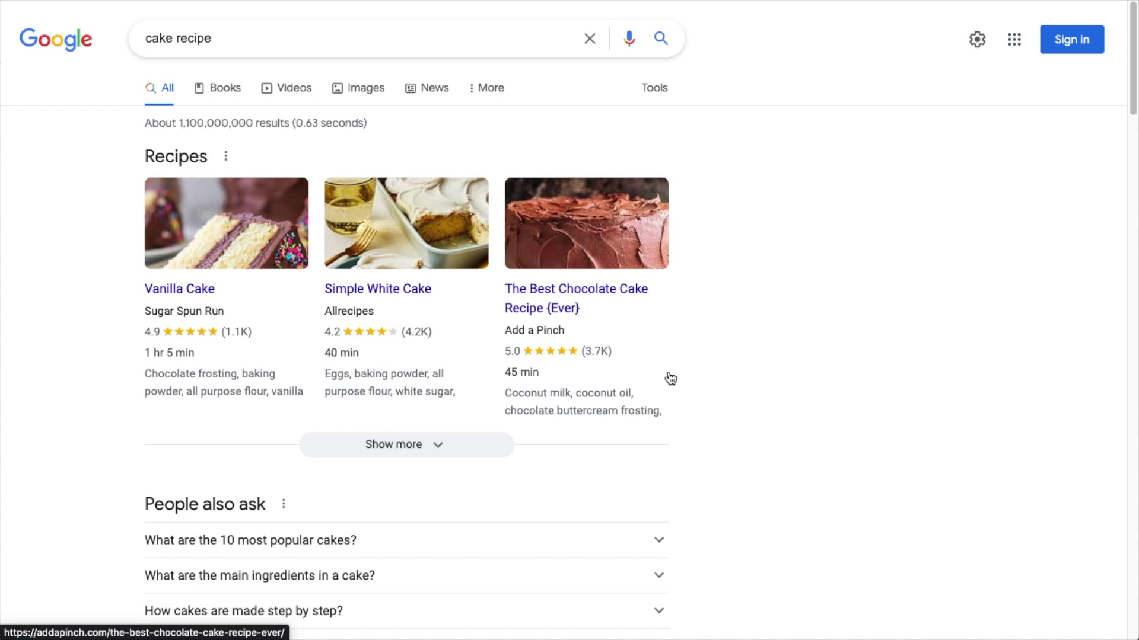
{"action": "scroll", "coordinate": [670, 378], "scroll_direction": "down", "scroll_amount": 5}
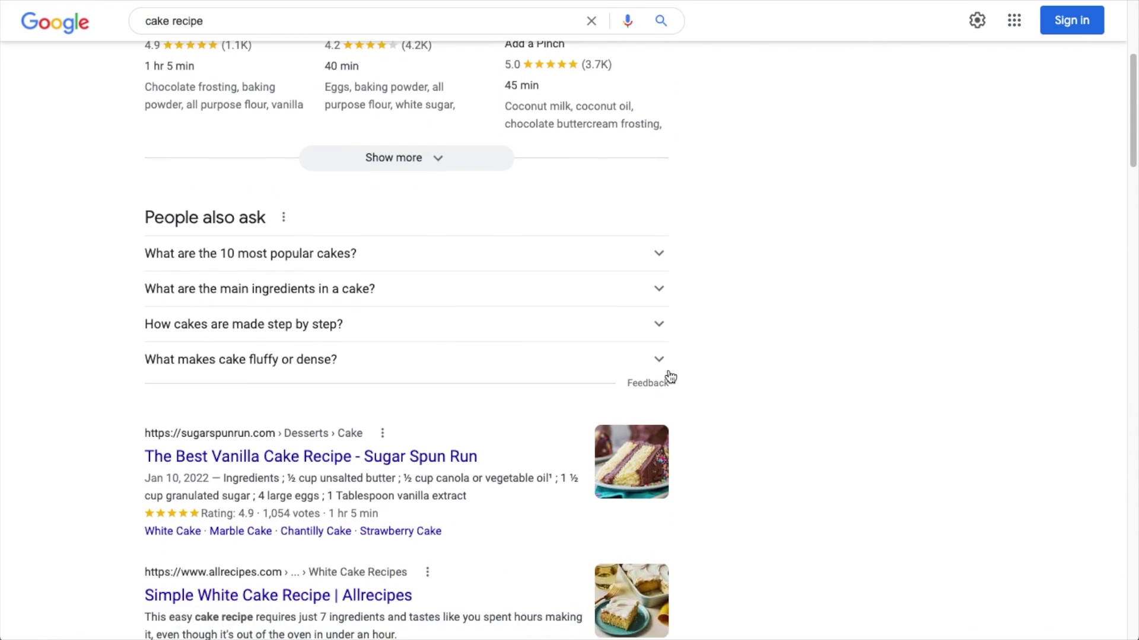
{"action": "scroll", "coordinate": [670, 379], "scroll_direction": "down", "scroll_amount": 5}
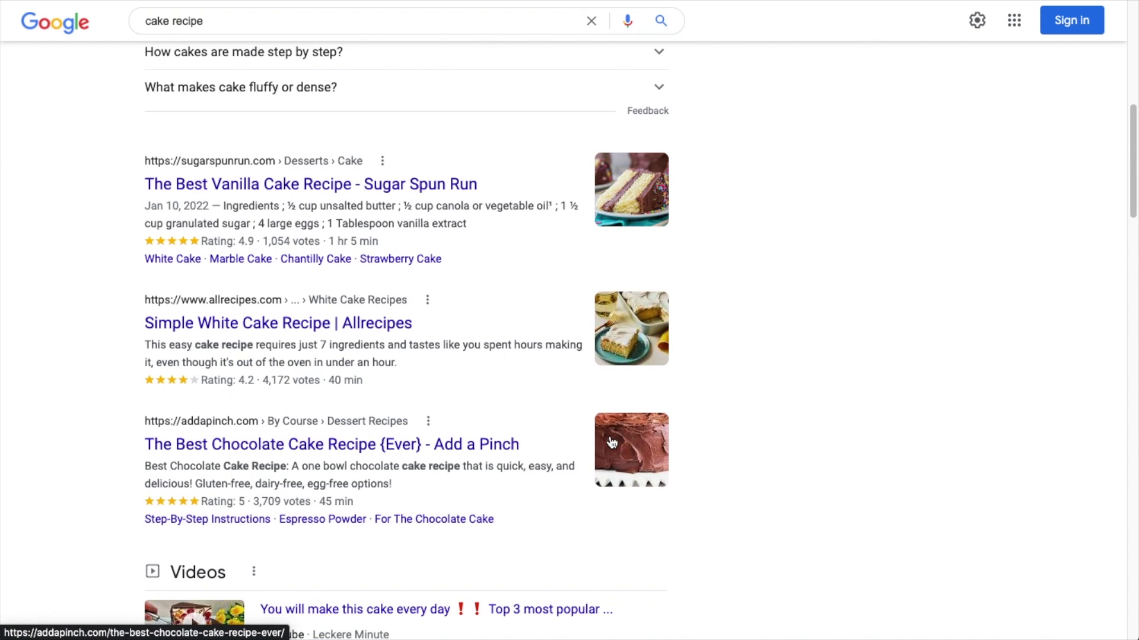
{"action": "scroll", "coordinate": [729, 317], "scroll_direction": "down", "scroll_amount": 5}
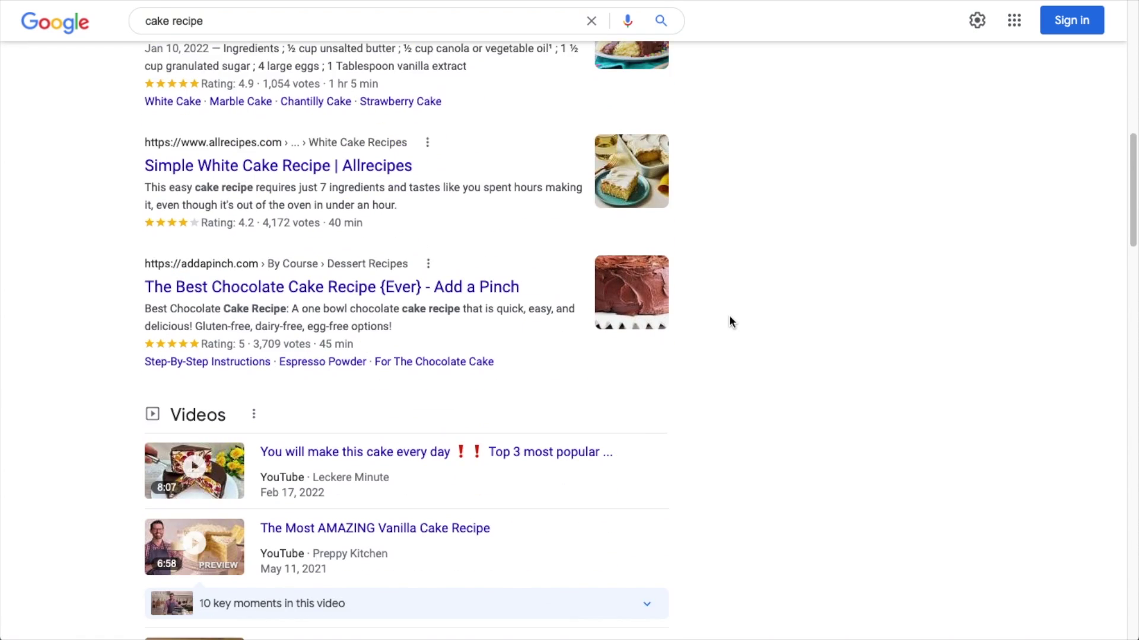
{"action": "scroll", "coordinate": [730, 321], "scroll_direction": "down", "scroll_amount": 6}
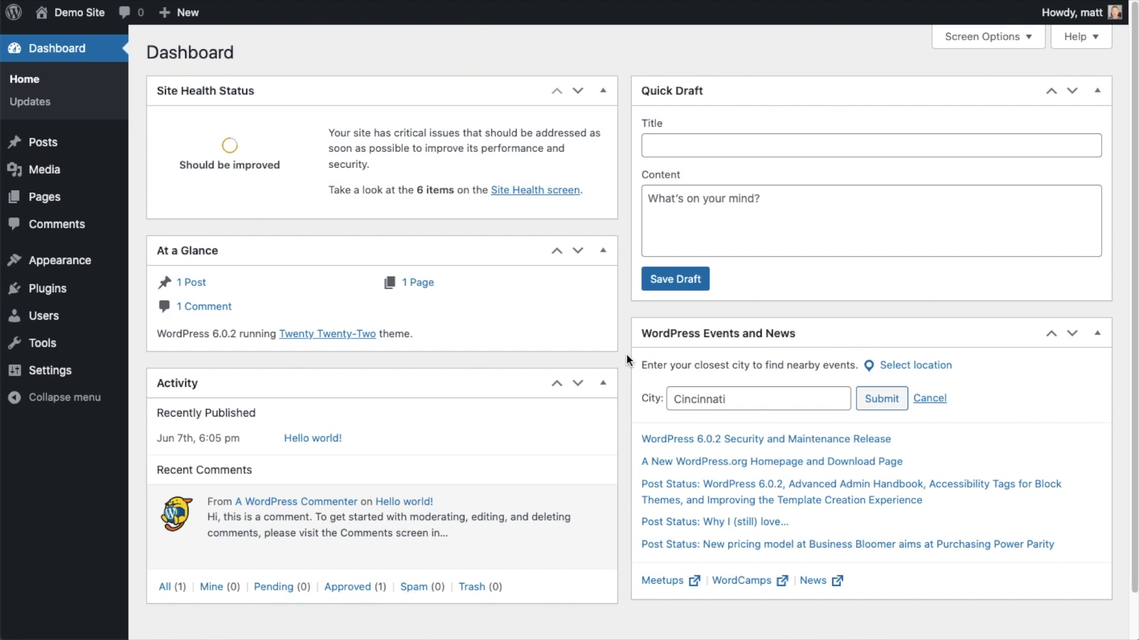
- Check the empty Plugins list and go to the Add New plugin screen
{"action": "left_click", "coordinate": [52, 294]}
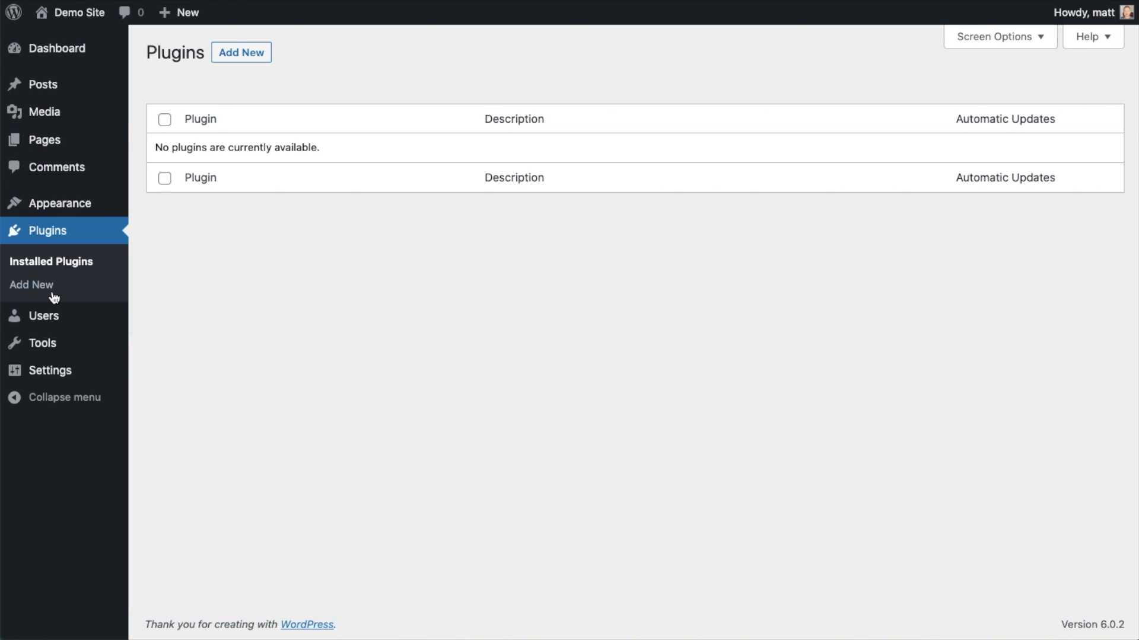
{"action": "left_click", "coordinate": [249, 62]}
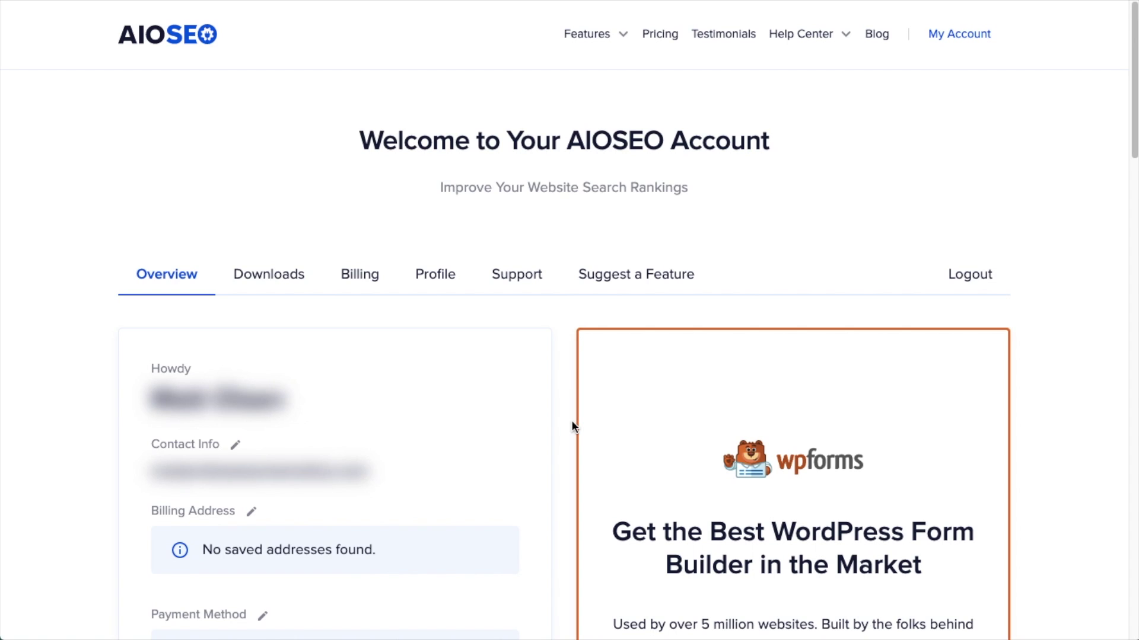
- Download the AIOSEO Pro 4.2.4.2 plugin from the account's Downloads section
{"action": "left_click", "coordinate": [286, 281]}
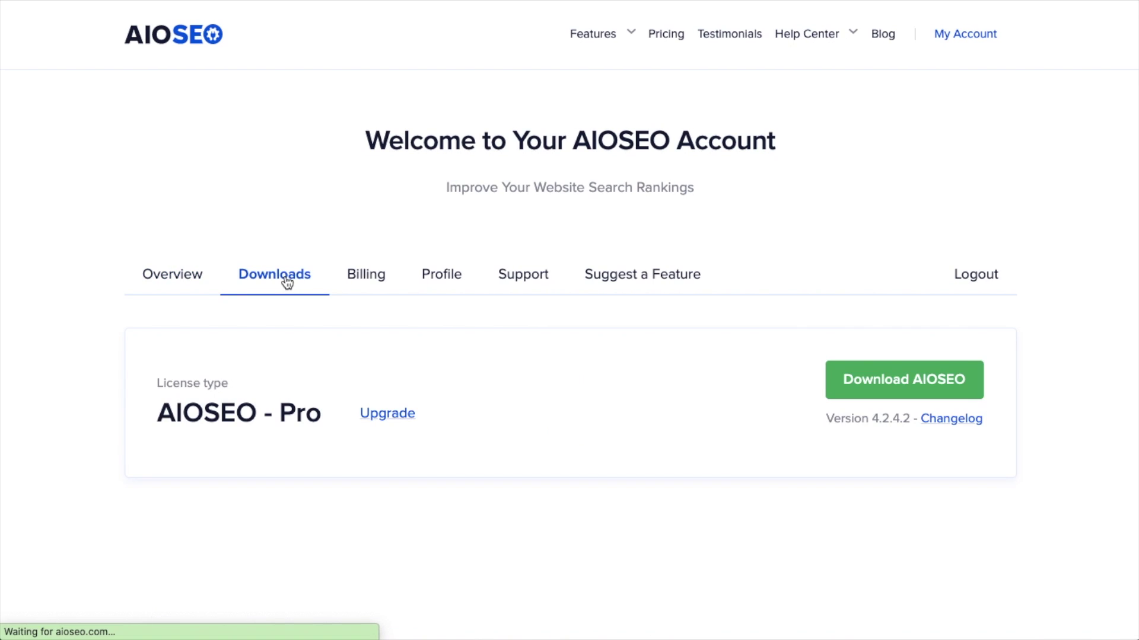
{"action": "left_click", "coordinate": [867, 381]}
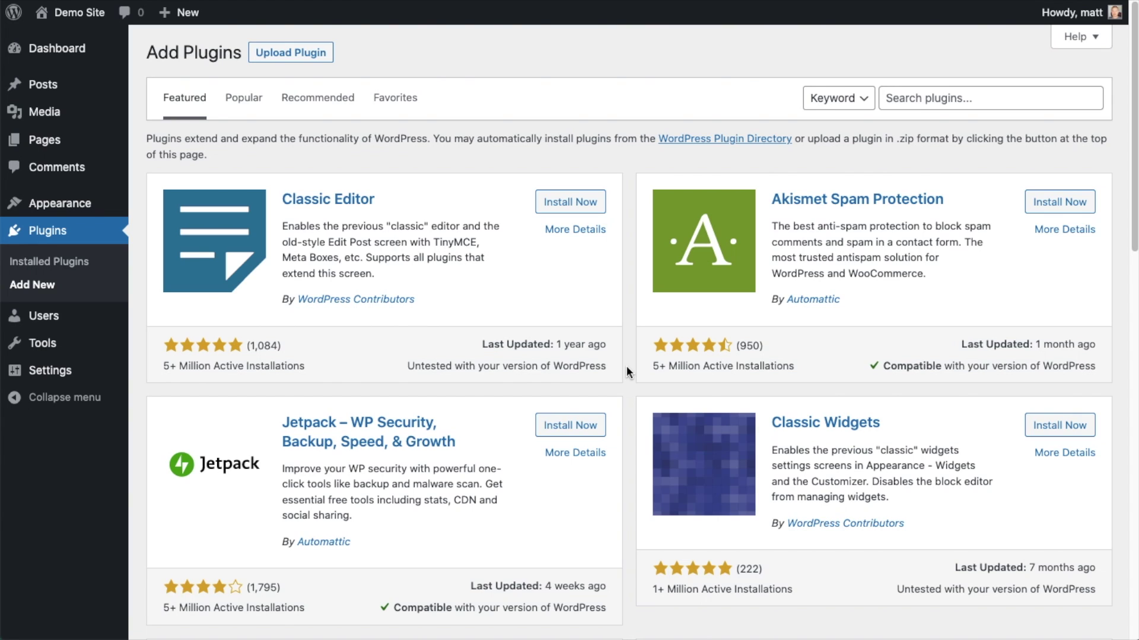
- Upload aioseo-pro-v4.2.4.2.zip, install it, and activate the plugin
{"action": "left_click", "coordinate": [301, 52]}
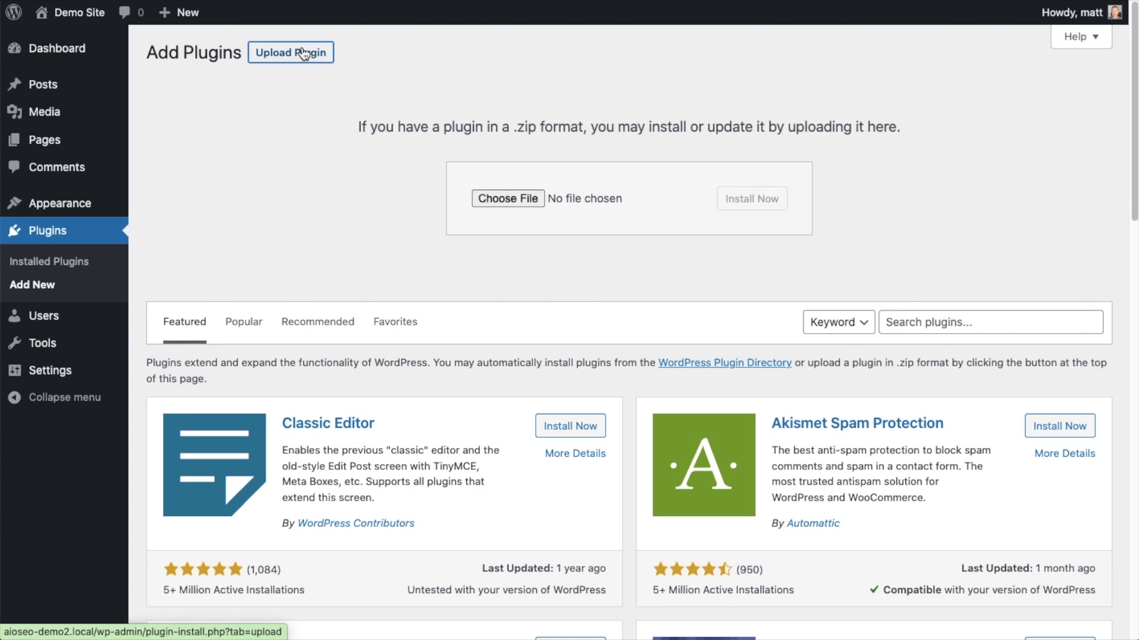
{"action": "left_click", "coordinate": [508, 199]}
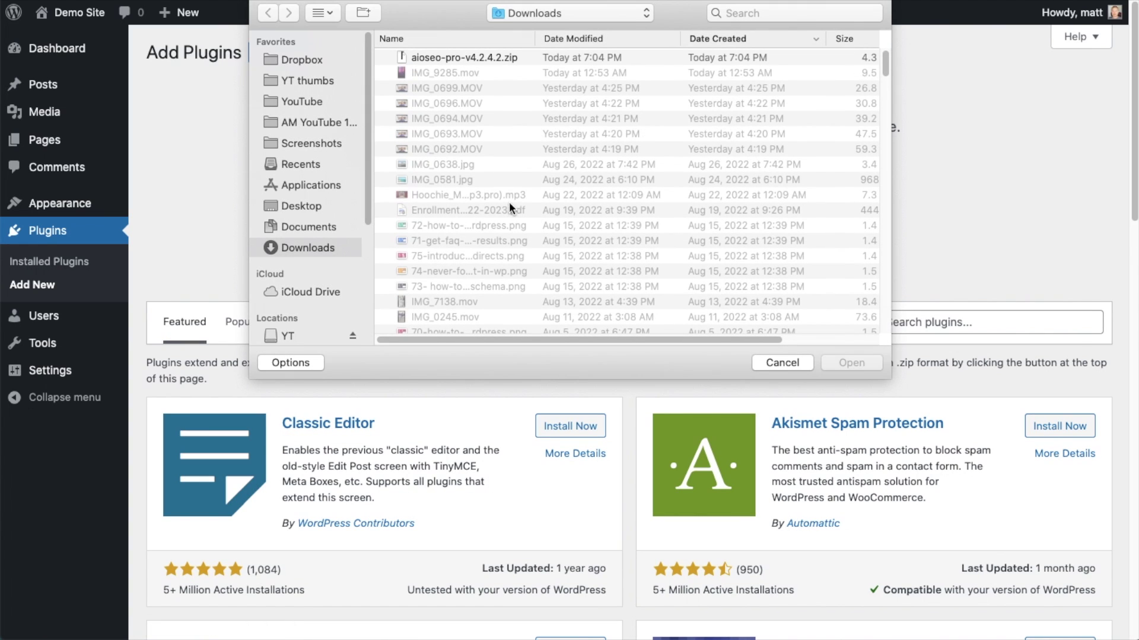
{"action": "double_click", "coordinate": [456, 57]}
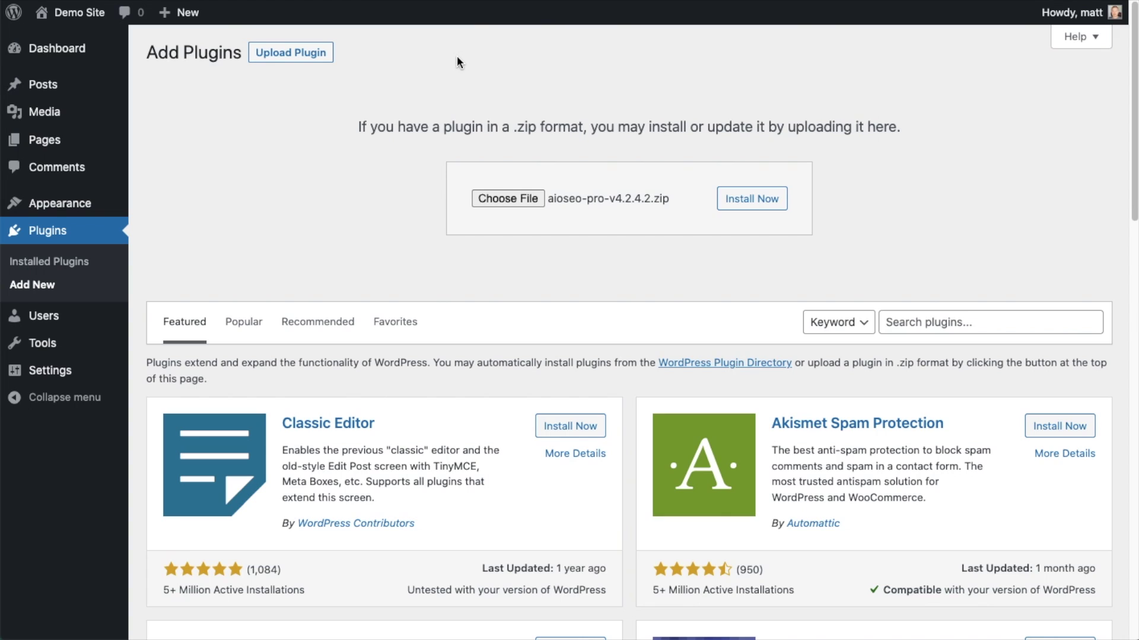
{"action": "left_click", "coordinate": [736, 202]}
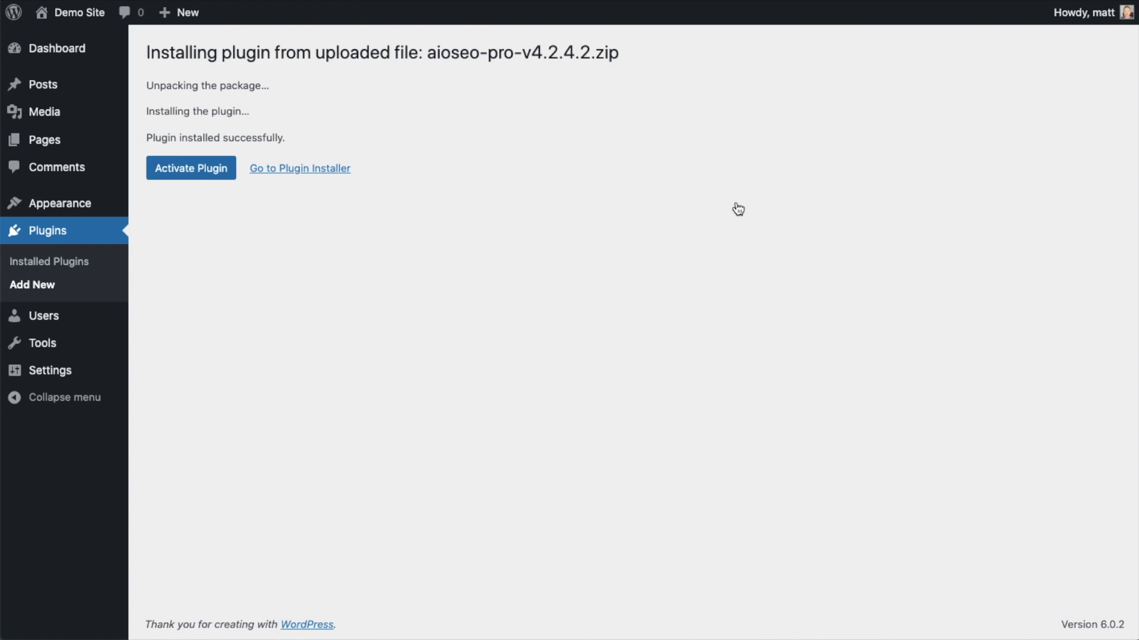
{"action": "left_click", "coordinate": [184, 169]}
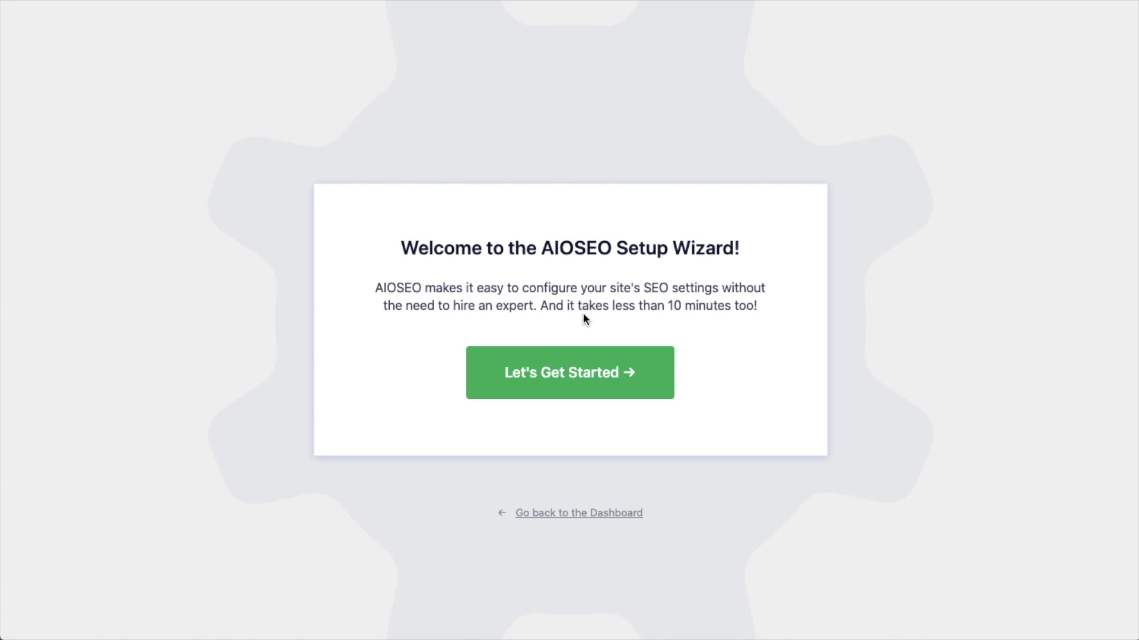
- Skip the AIOSEO setup wizard and follow the 'A valid license key is required' prompt
{"action": "left_click", "coordinate": [577, 513]}
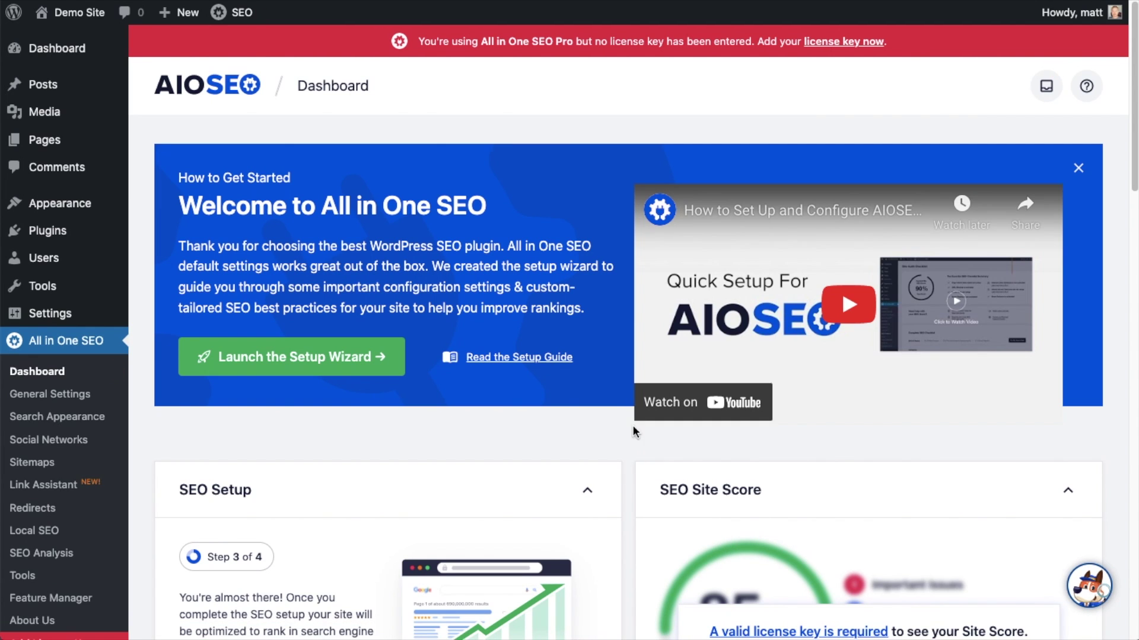
{"action": "scroll", "coordinate": [627, 297], "scroll_direction": "down", "scroll_amount": 5}
{"action": "scroll", "coordinate": [627, 297], "scroll_direction": "down", "scroll_amount": 3}
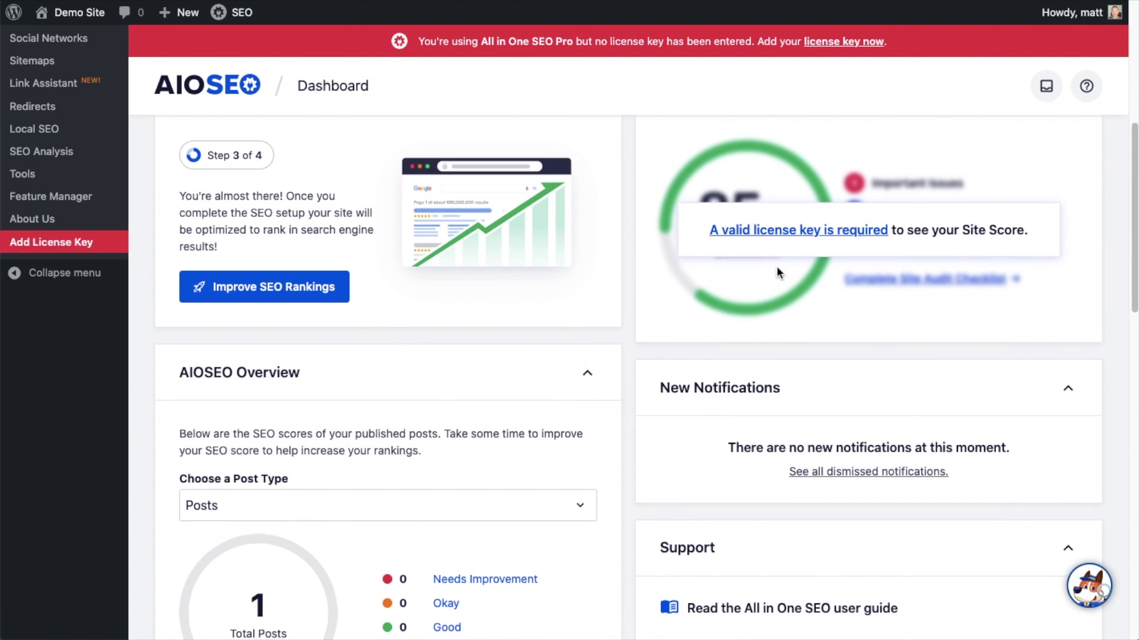
{"action": "left_click", "coordinate": [784, 234]}
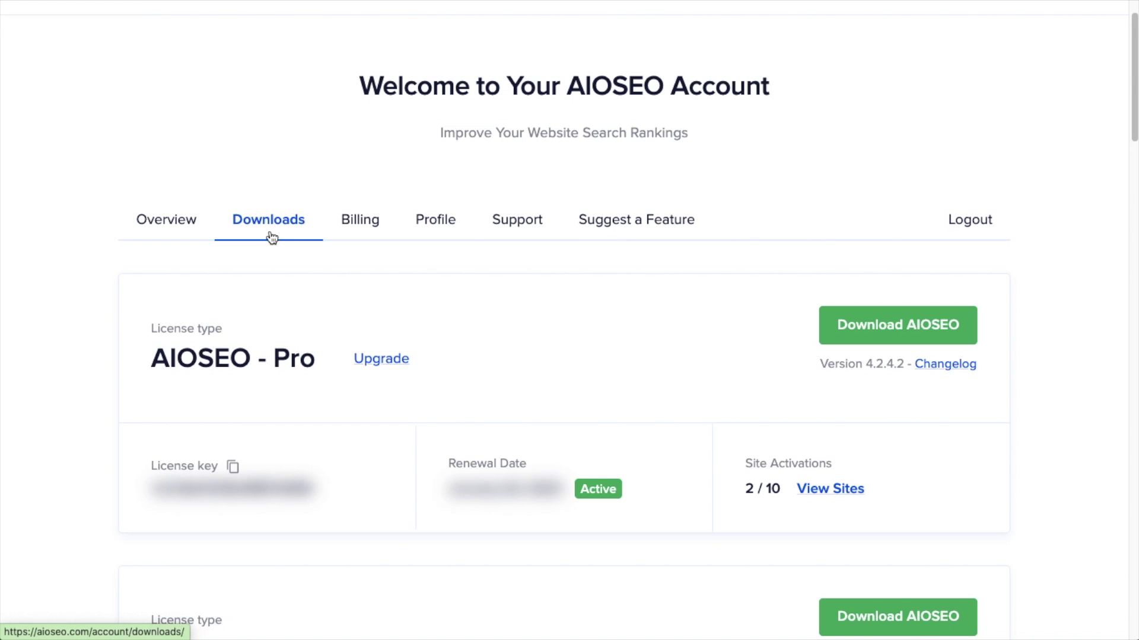
- Copy the Pro license key from the account's Downloads page
{"action": "left_click", "coordinate": [233, 469]}
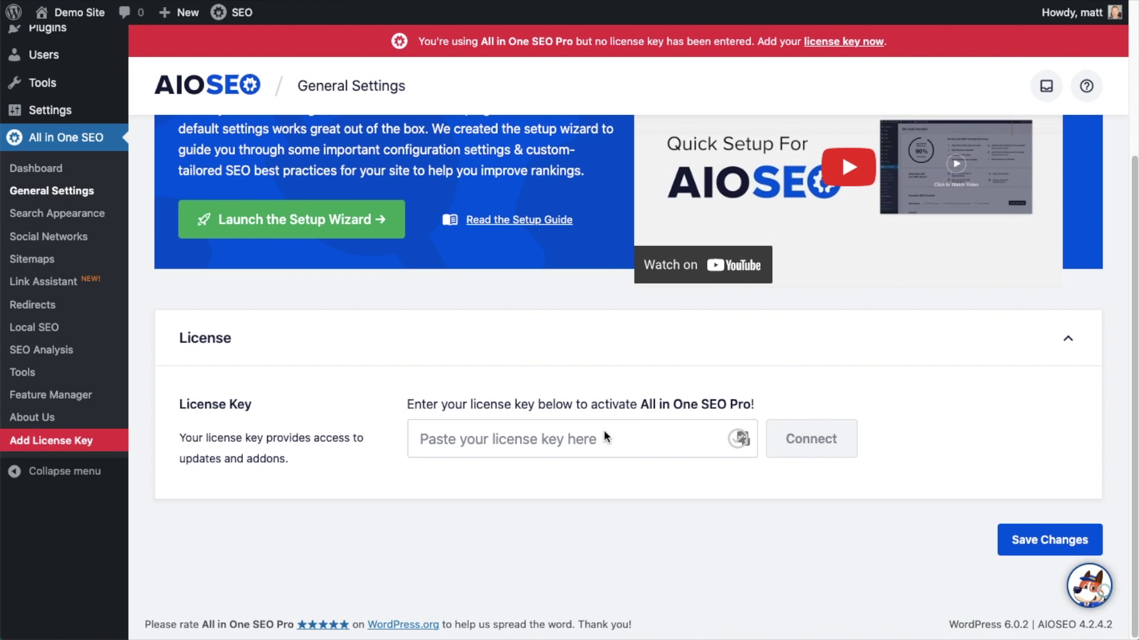
- Paste the Pro license key, connect it to activate Pro, and save the General Settings
{"action": "left_click", "coordinate": [515, 439]}
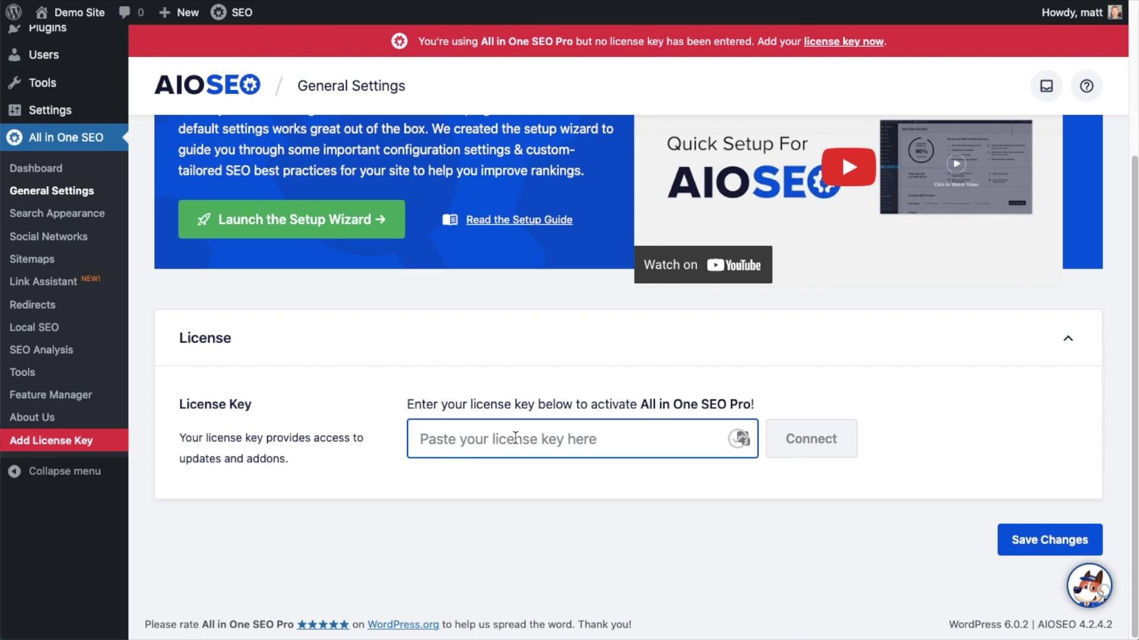
{"action": "key", "text": "ctrl+v"}
{"action": "left_click", "coordinate": [818, 439]}
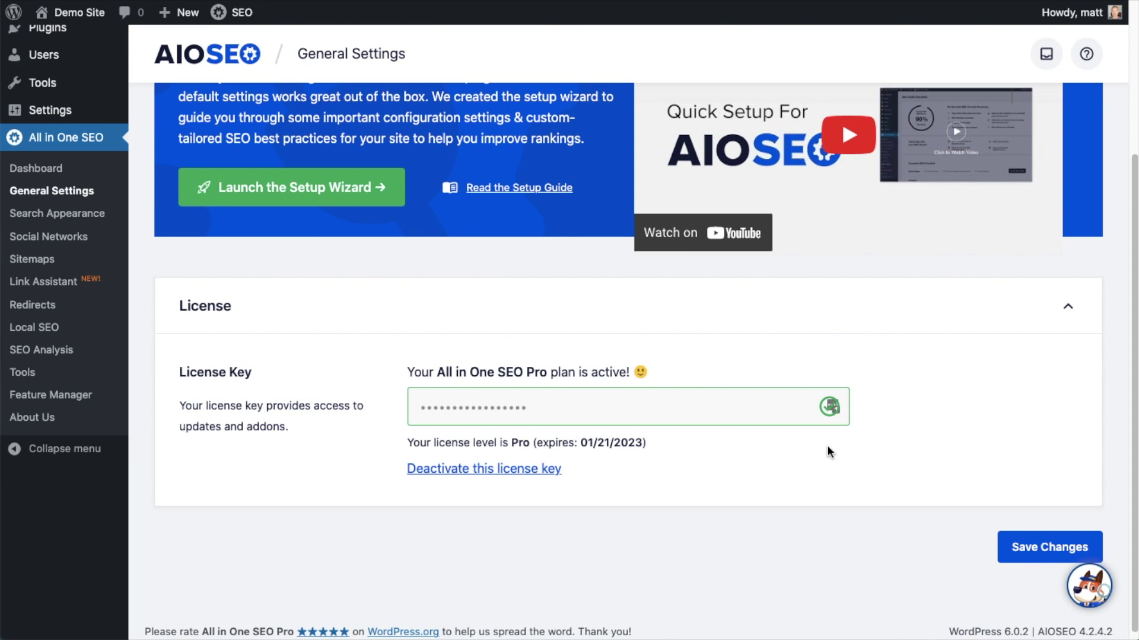
{"action": "left_click", "coordinate": [1057, 546]}
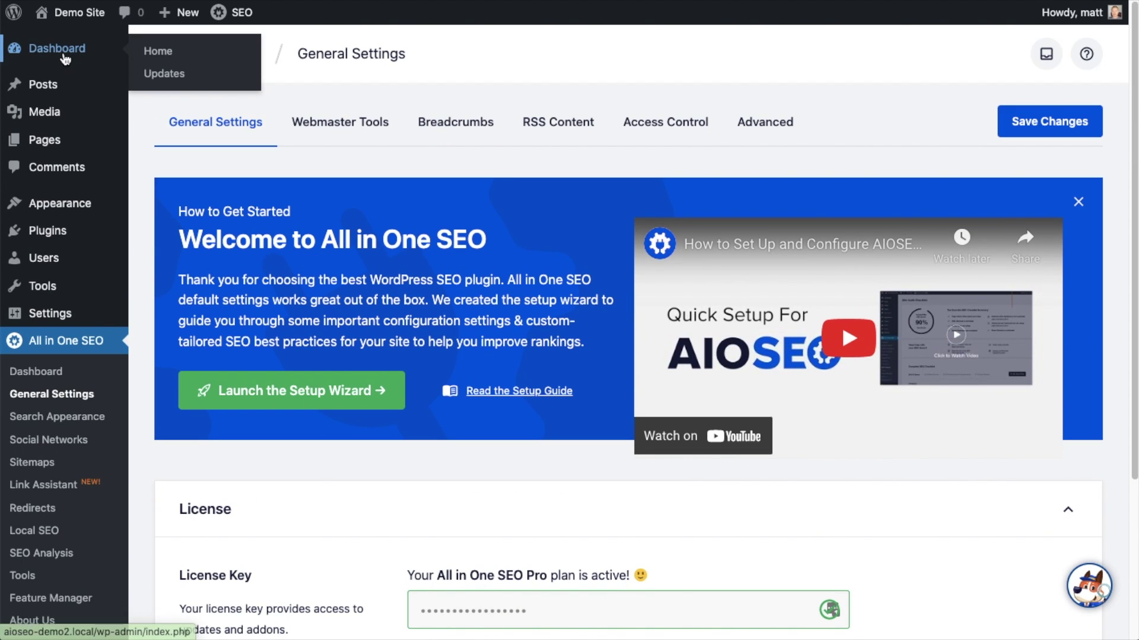
{"action": "left_click", "coordinate": [65, 58]}
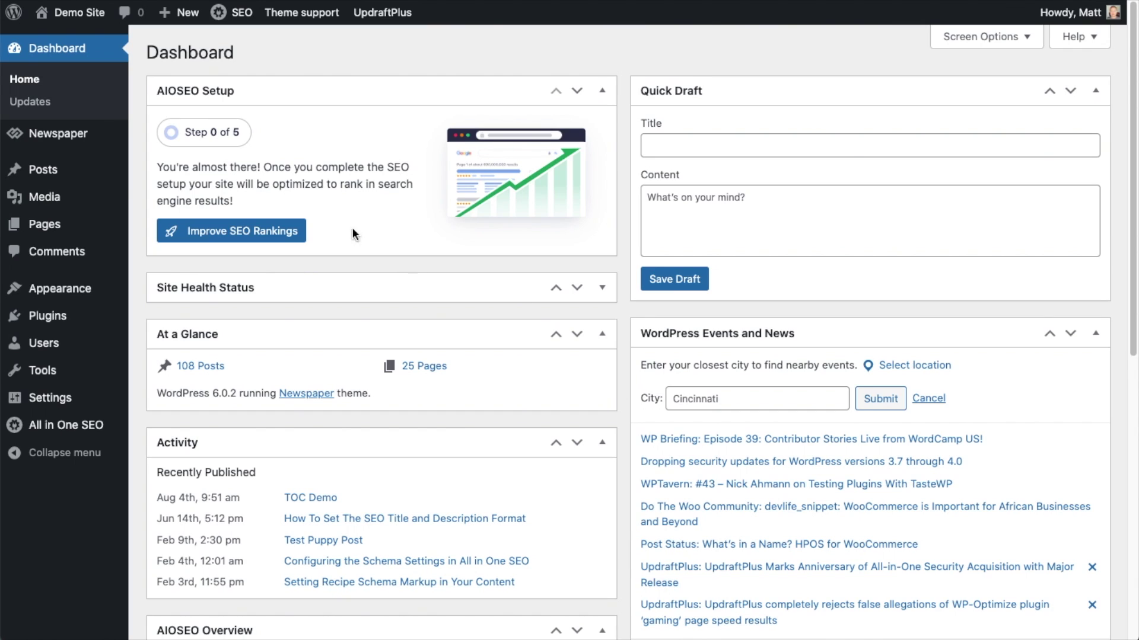
- Open 'Men's Basketball Shoes' from All Posts in the block editor
{"action": "left_click", "coordinate": [39, 171]}
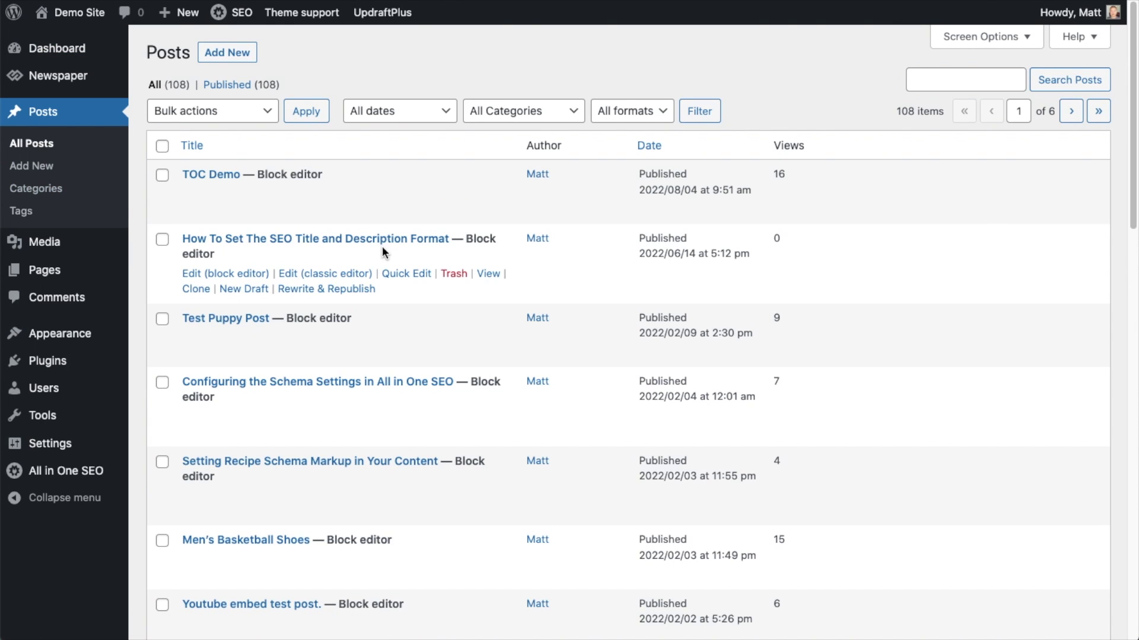
{"action": "scroll", "coordinate": [393, 287], "scroll_direction": "down", "scroll_amount": 5}
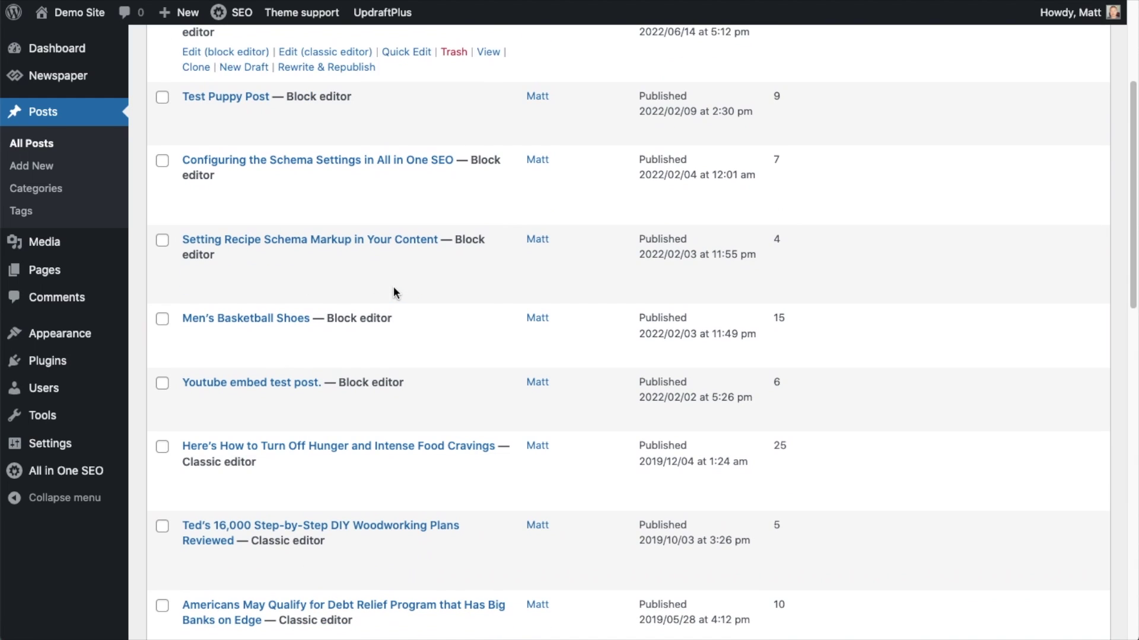
{"action": "left_click", "coordinate": [236, 321]}
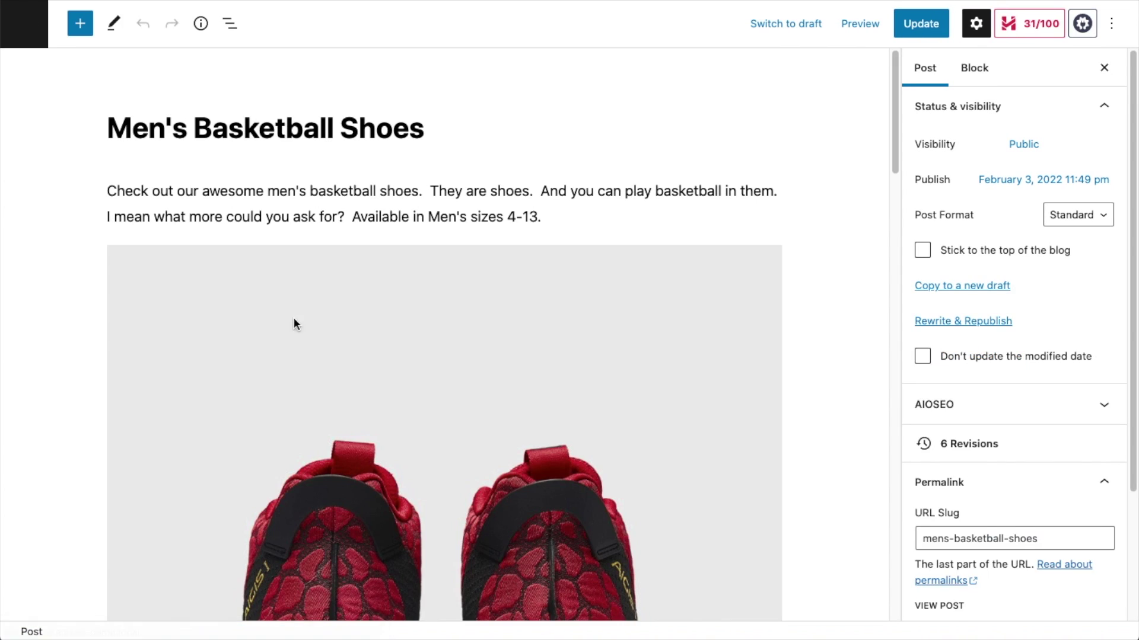
- Open the Schema tab in the post's AIOSEO Settings and launch the Schema Generator
{"action": "scroll", "coordinate": [819, 298], "scroll_direction": "down", "scroll_amount": 1}
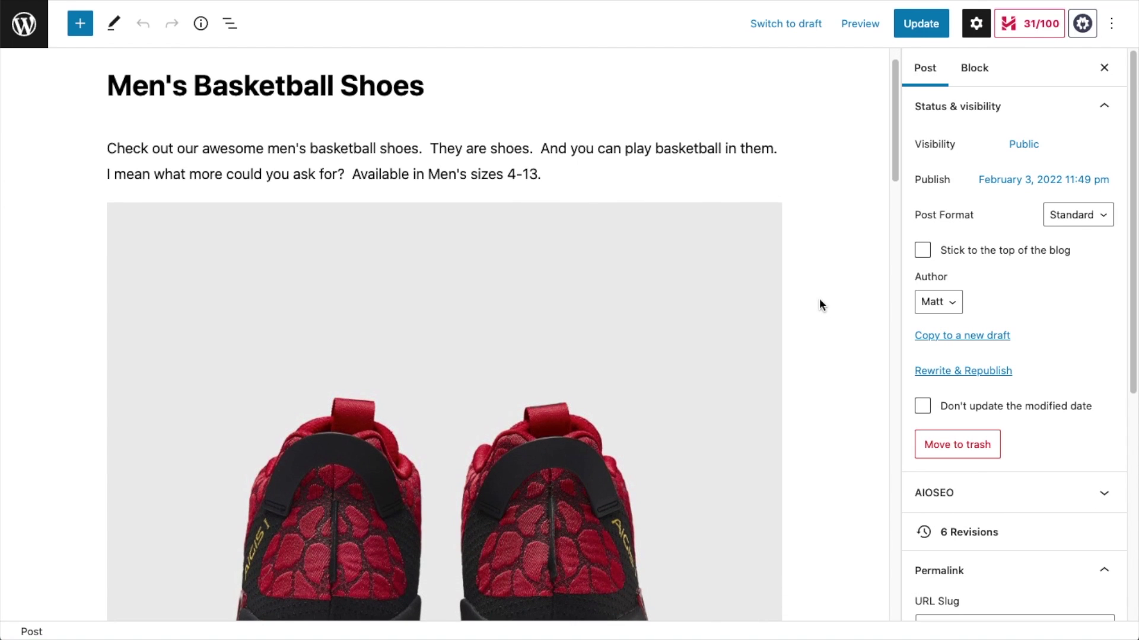
{"action": "scroll", "coordinate": [820, 300], "scroll_direction": "down", "scroll_amount": 1}
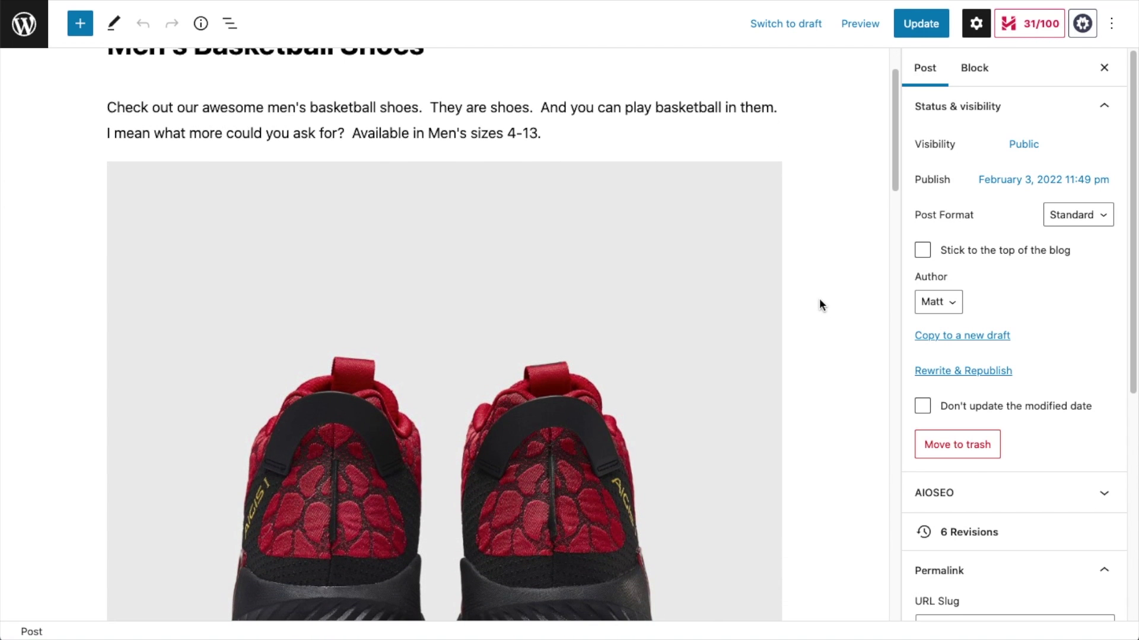
{"action": "scroll", "coordinate": [819, 305], "scroll_direction": "down", "scroll_amount": 1}
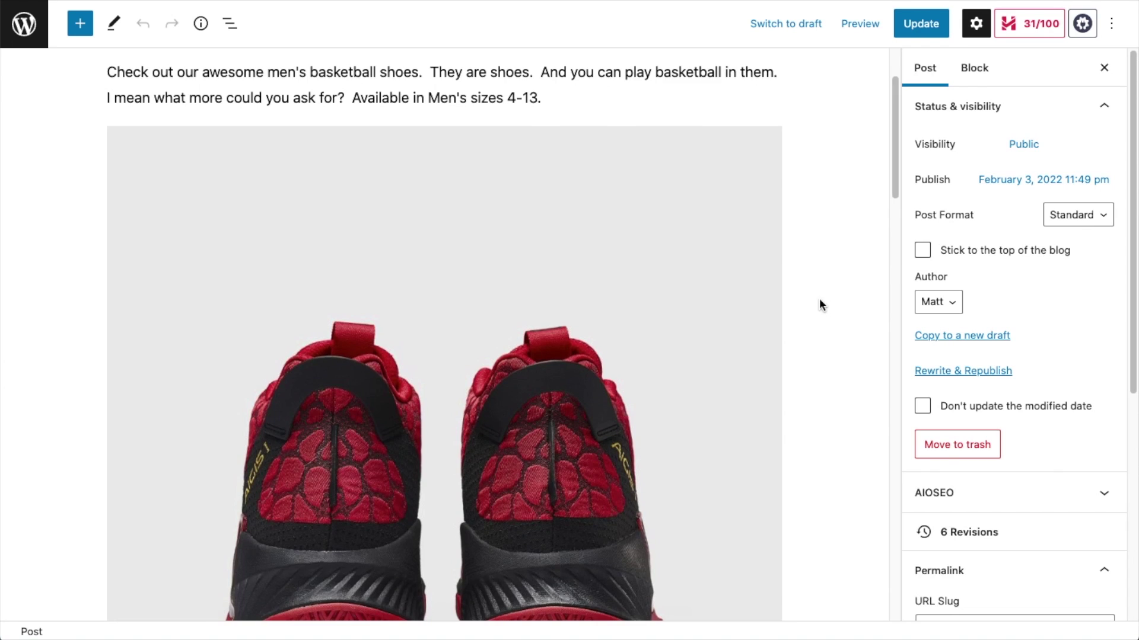
{"action": "scroll", "coordinate": [820, 305], "scroll_direction": "down", "scroll_amount": 1}
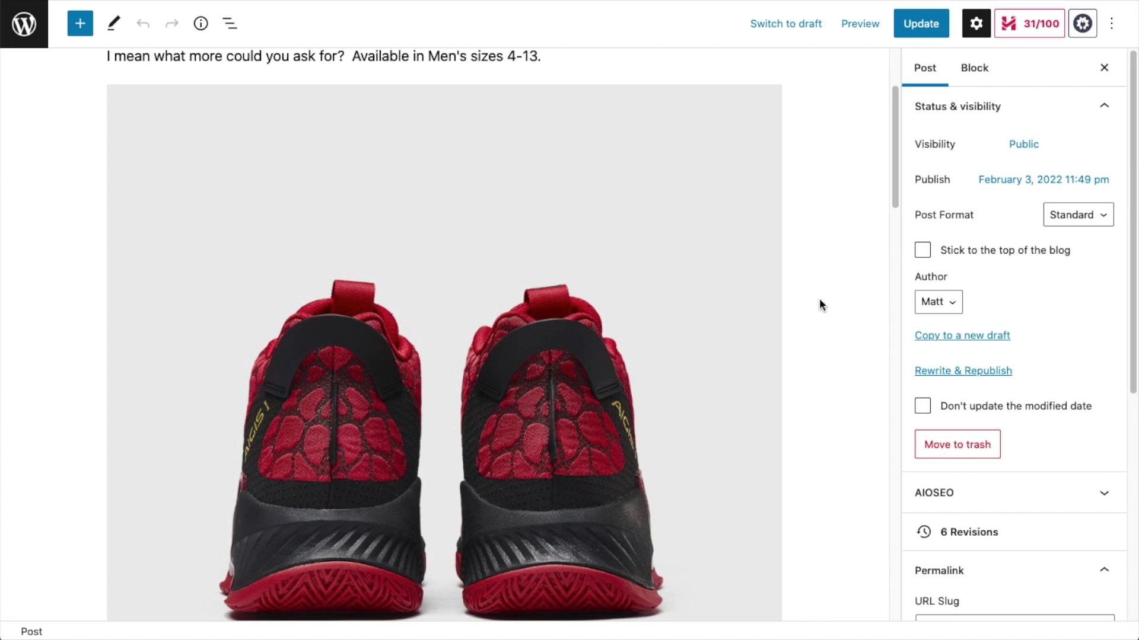
{"action": "scroll", "coordinate": [820, 305], "scroll_direction": "down", "scroll_amount": 1}
{"action": "scroll", "coordinate": [819, 305], "scroll_direction": "down", "scroll_amount": 1}
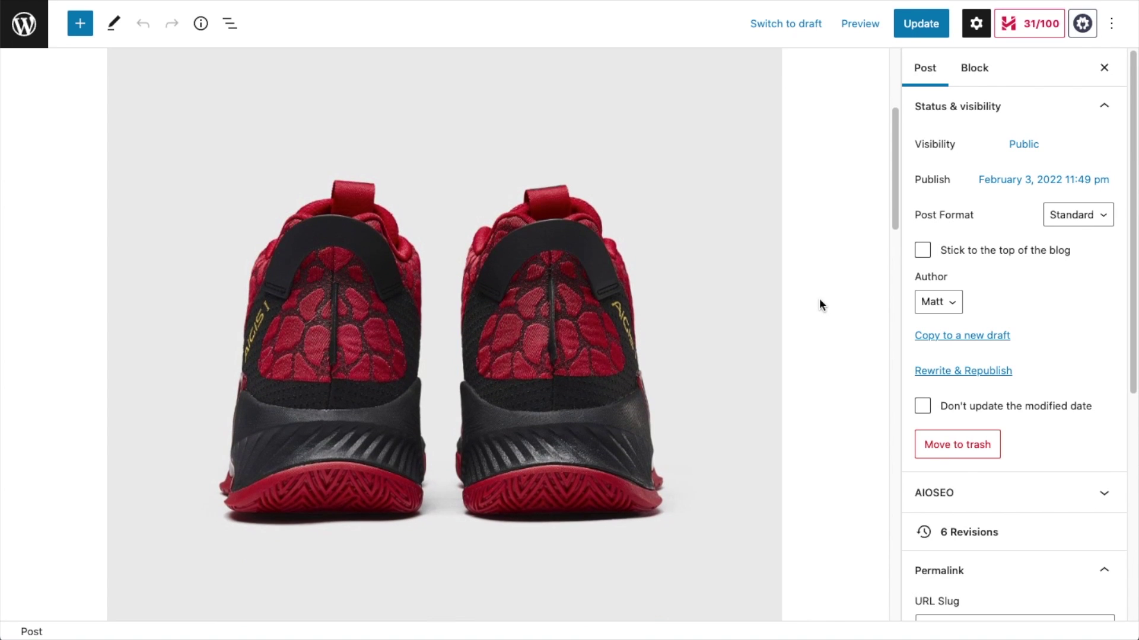
{"action": "scroll", "coordinate": [819, 305], "scroll_direction": "down", "scroll_amount": 10}
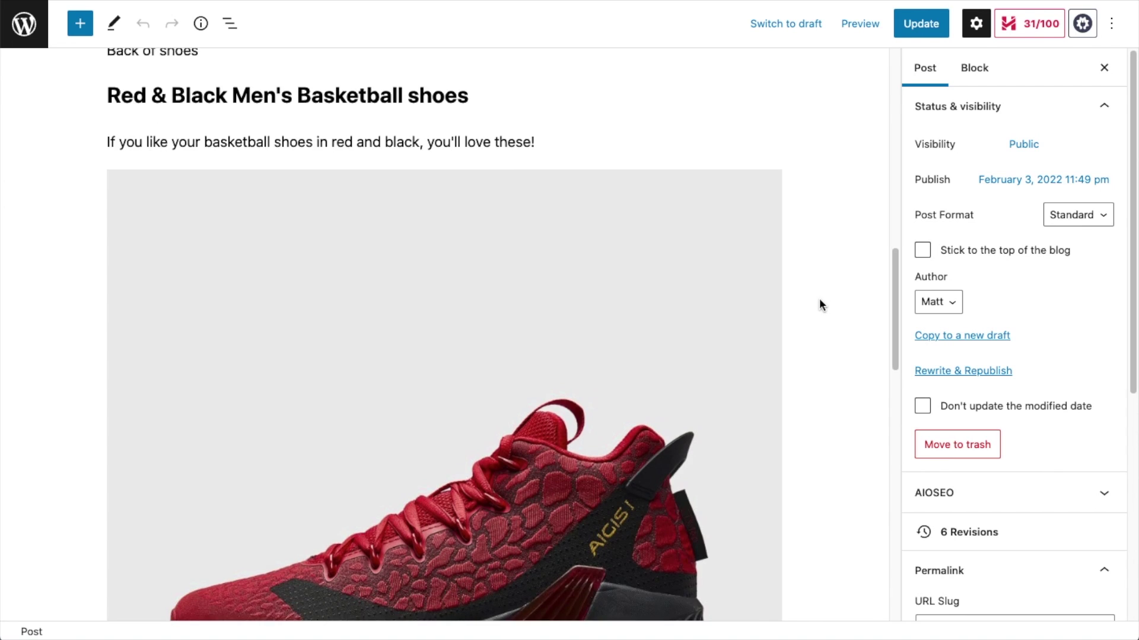
{"action": "scroll", "coordinate": [820, 304], "scroll_direction": "down", "scroll_amount": 13}
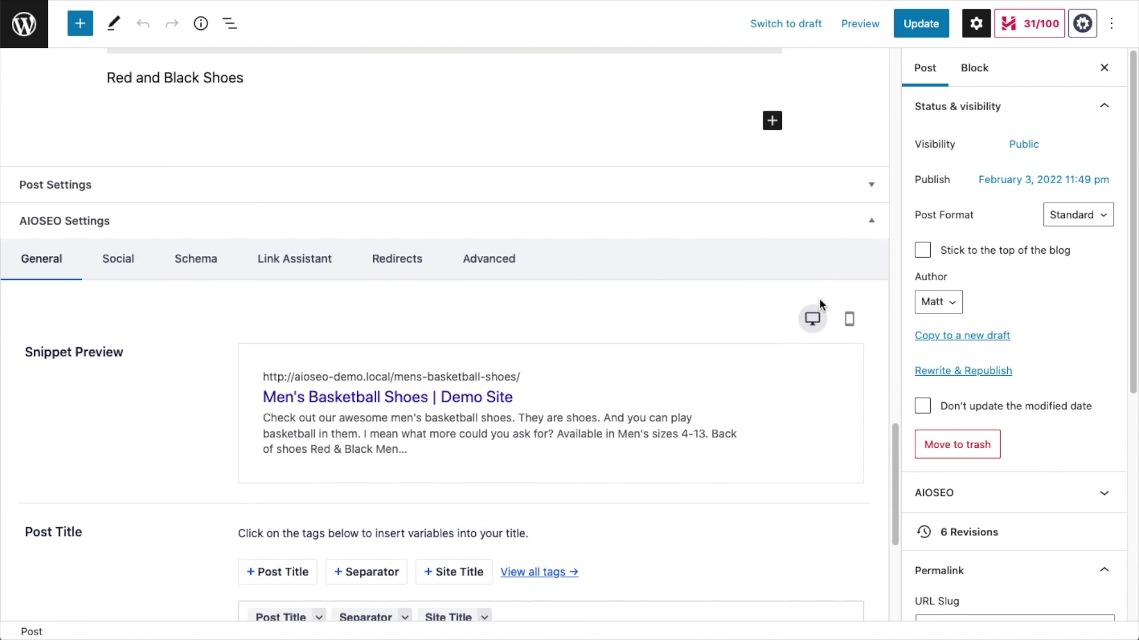
{"action": "scroll", "coordinate": [819, 305], "scroll_direction": "down", "scroll_amount": 2}
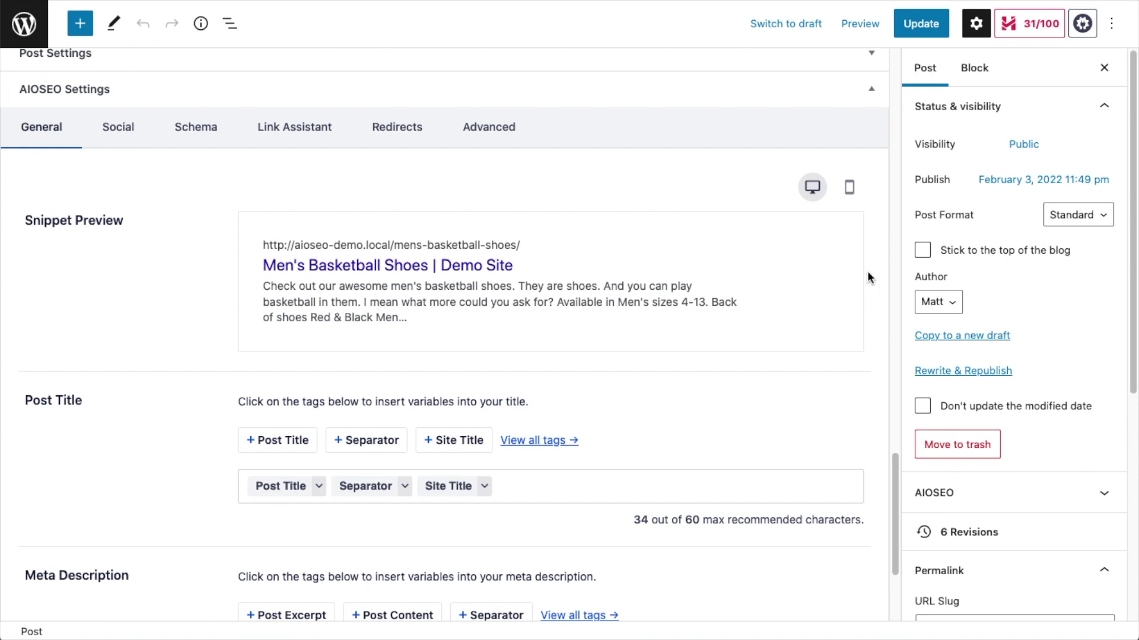
{"action": "left_click_drag", "start_coordinate": [893, 457], "coordinate": [894, 460]}
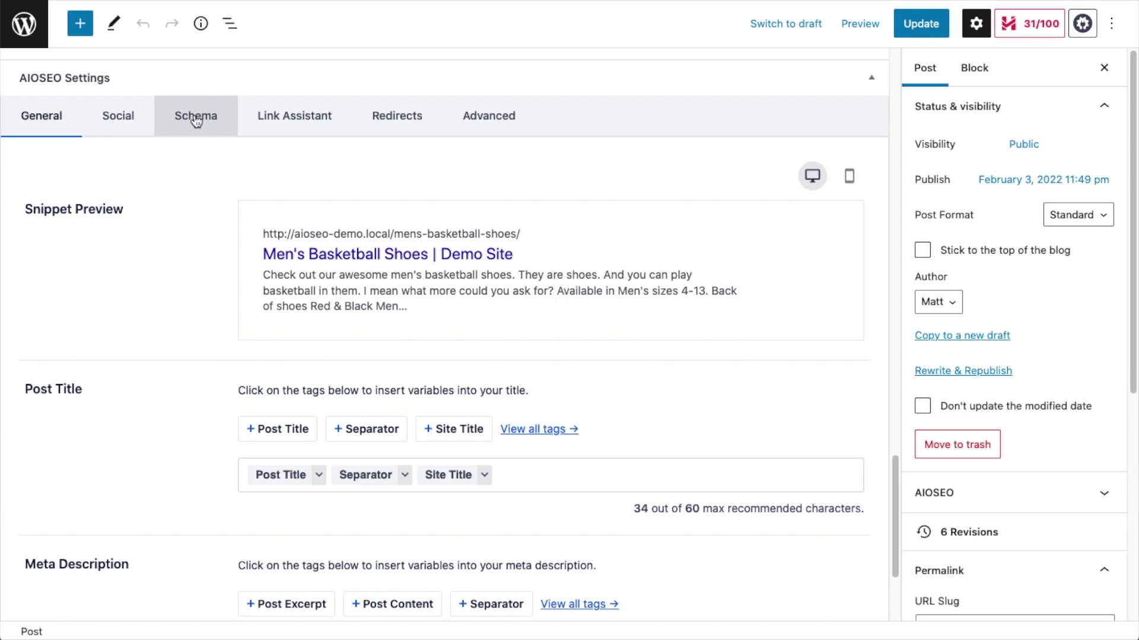
{"action": "left_click", "coordinate": [217, 120]}
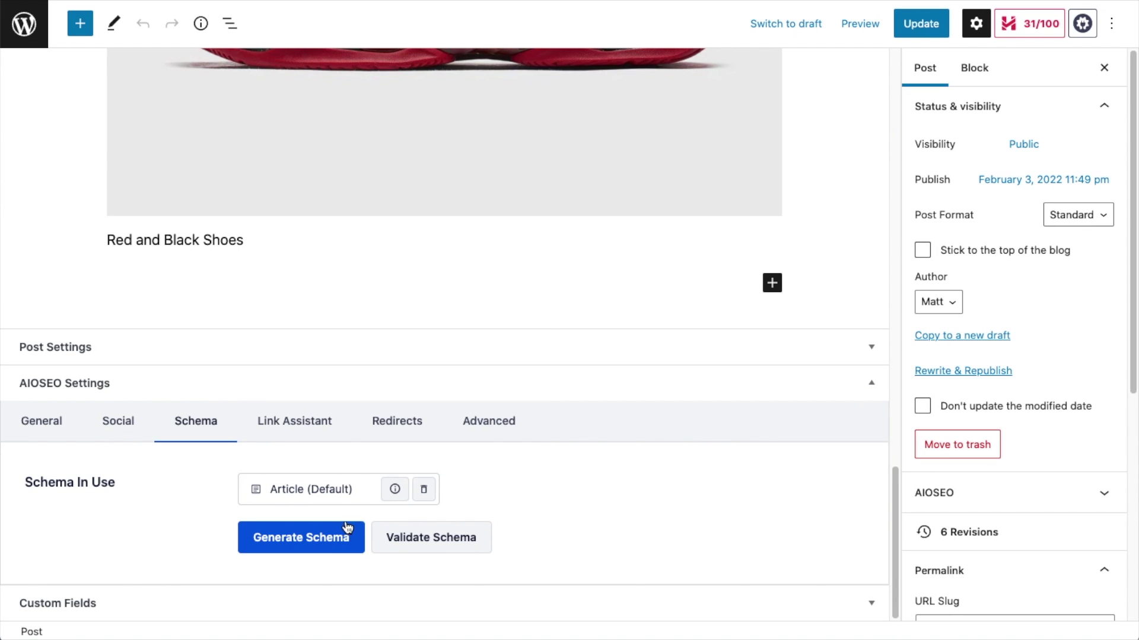
{"action": "left_click", "coordinate": [314, 542]}
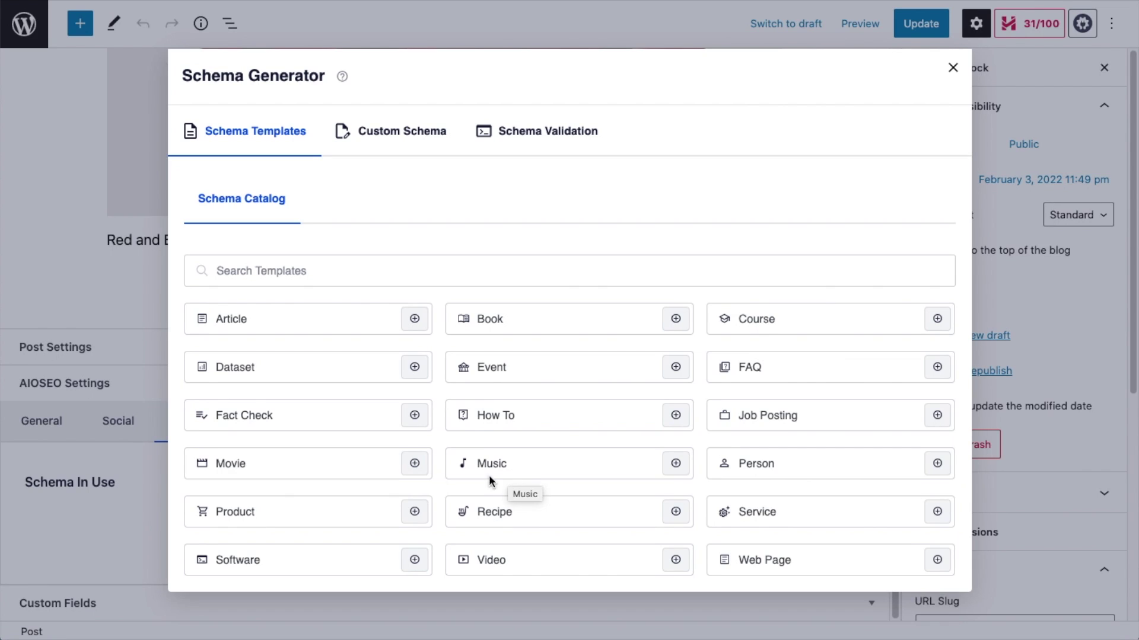
- Add the Product template from the Schema Catalog
{"action": "left_click", "coordinate": [415, 512]}
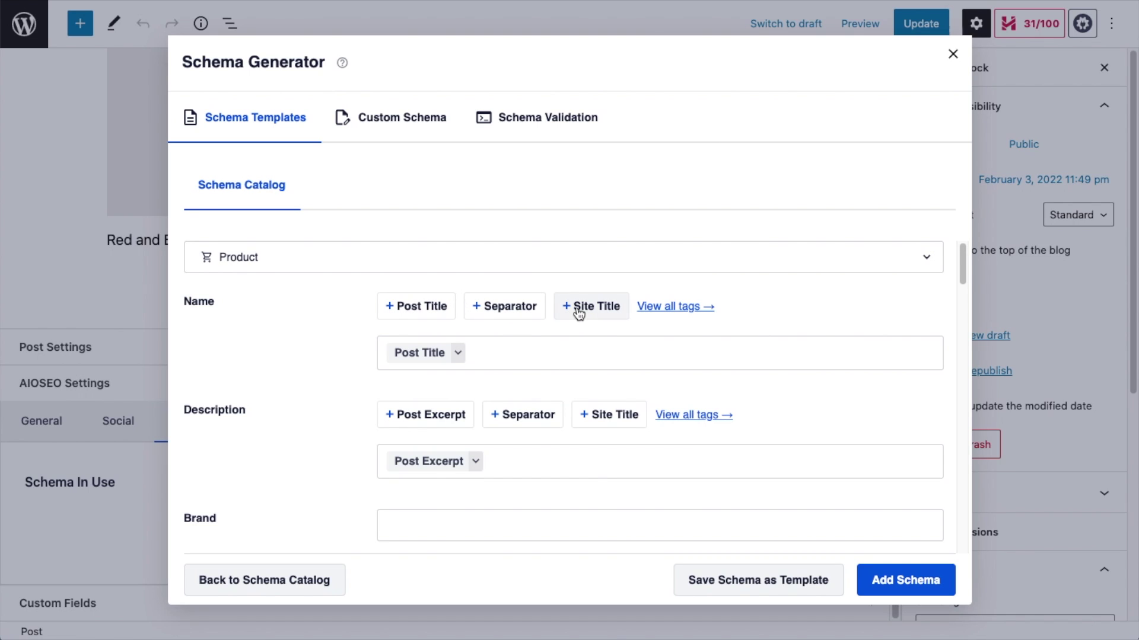
{"action": "left_click", "coordinate": [691, 318]}
{"action": "scroll", "coordinate": [544, 300], "scroll_direction": "down", "scroll_amount": 5}
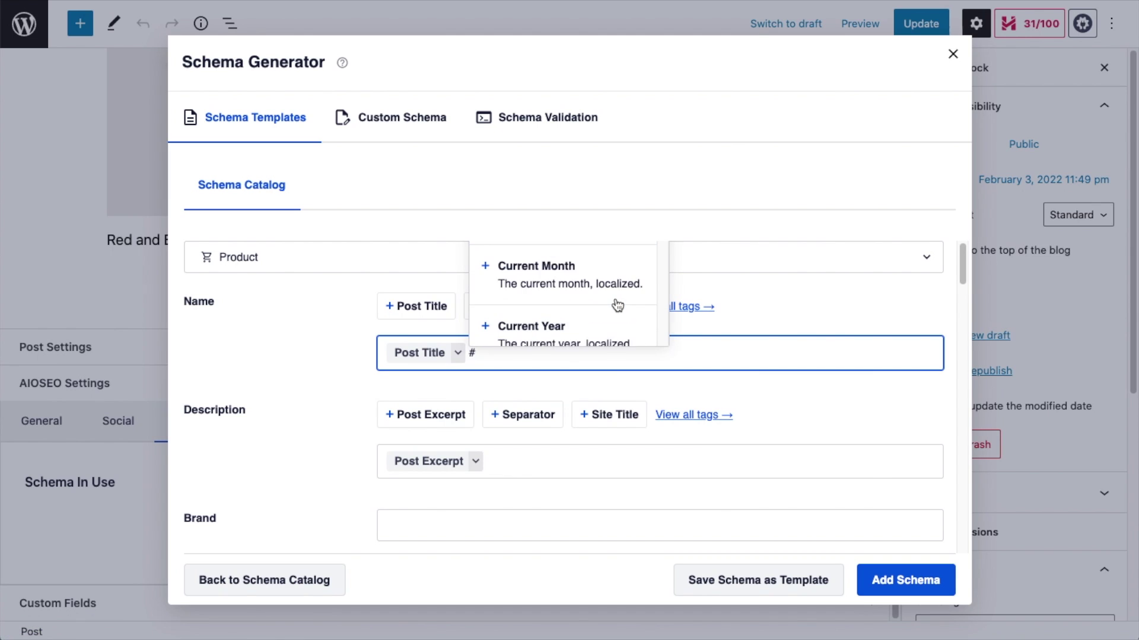
{"action": "scroll", "coordinate": [617, 305], "scroll_direction": "down", "scroll_amount": 2}
{"action": "key", "text": "BackSpace"}
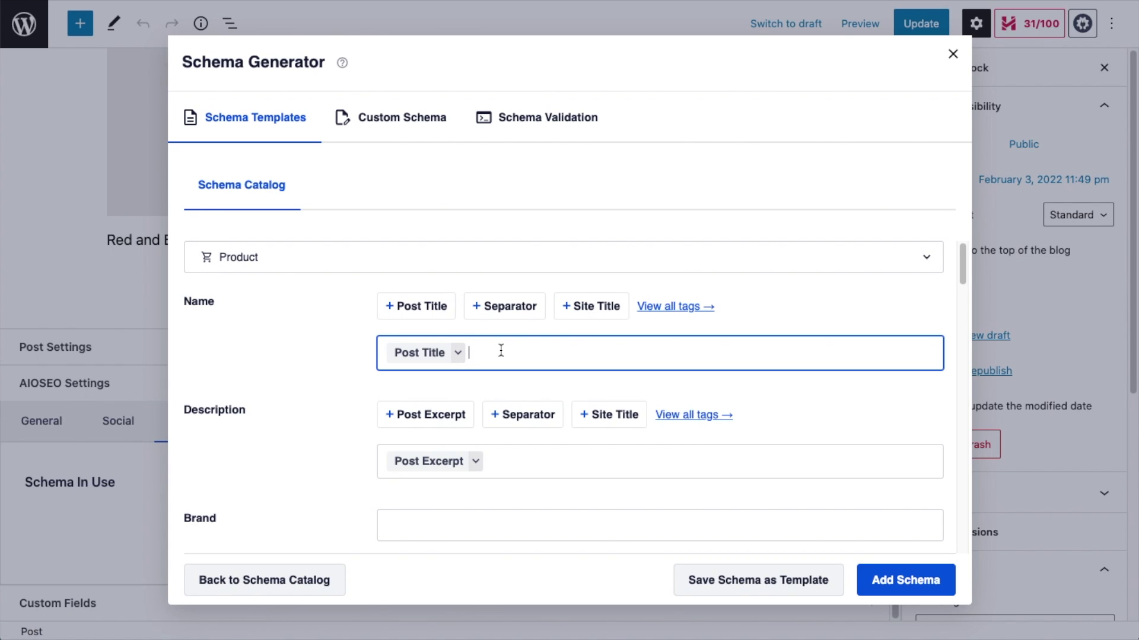
{"action": "type", "text": "#"}
{"action": "scroll", "coordinate": [548, 291], "scroll_direction": "down", "scroll_amount": 4}
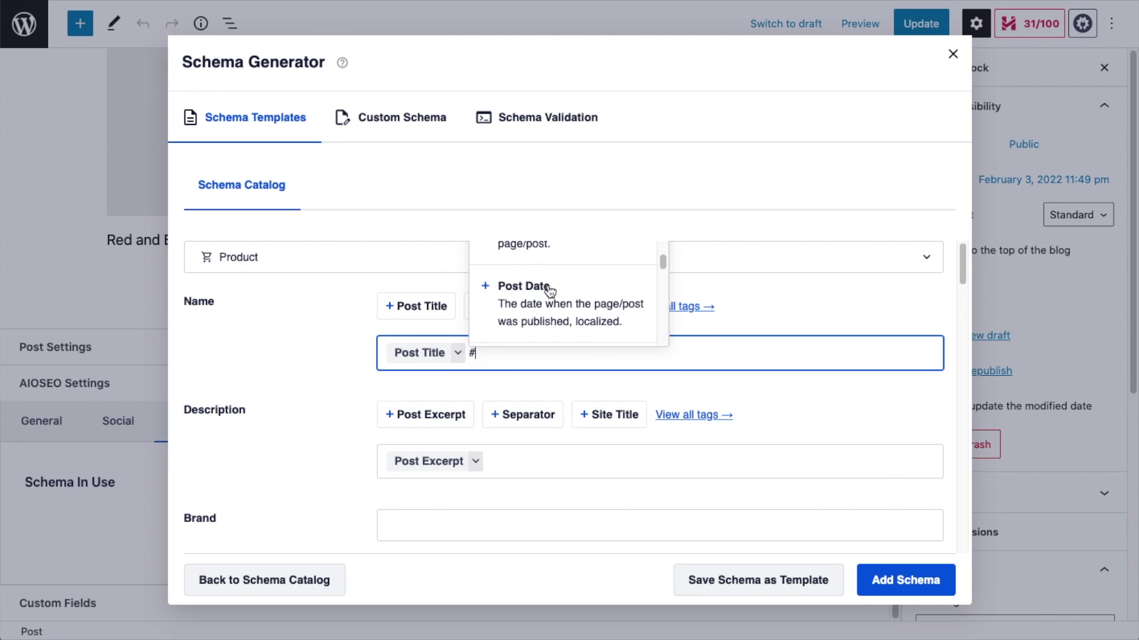
{"action": "left_click", "coordinate": [290, 390]}
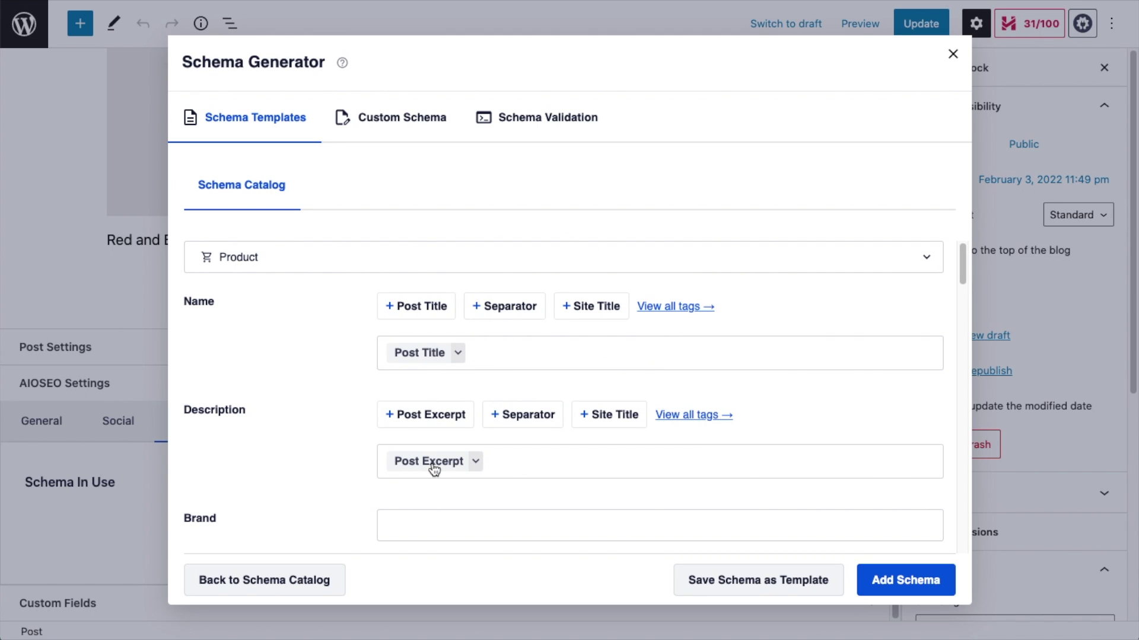
- Enter Nike as the product's brand and 123456789 as its SKU
{"action": "scroll", "coordinate": [338, 411], "scroll_direction": "down", "scroll_amount": 3}
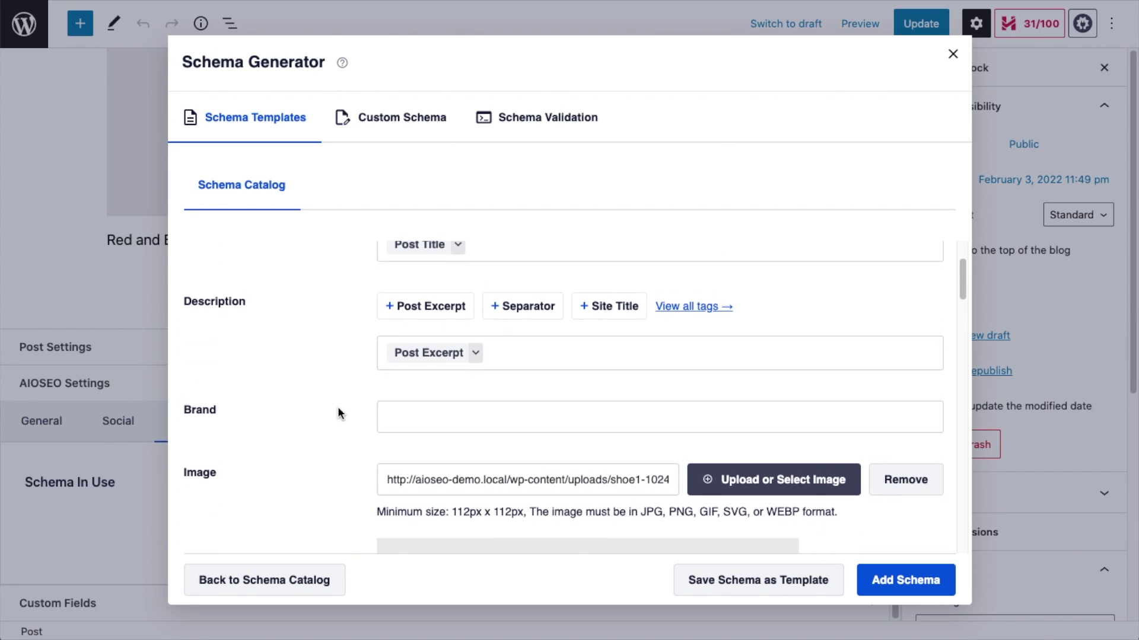
{"action": "left_click", "coordinate": [428, 368]}
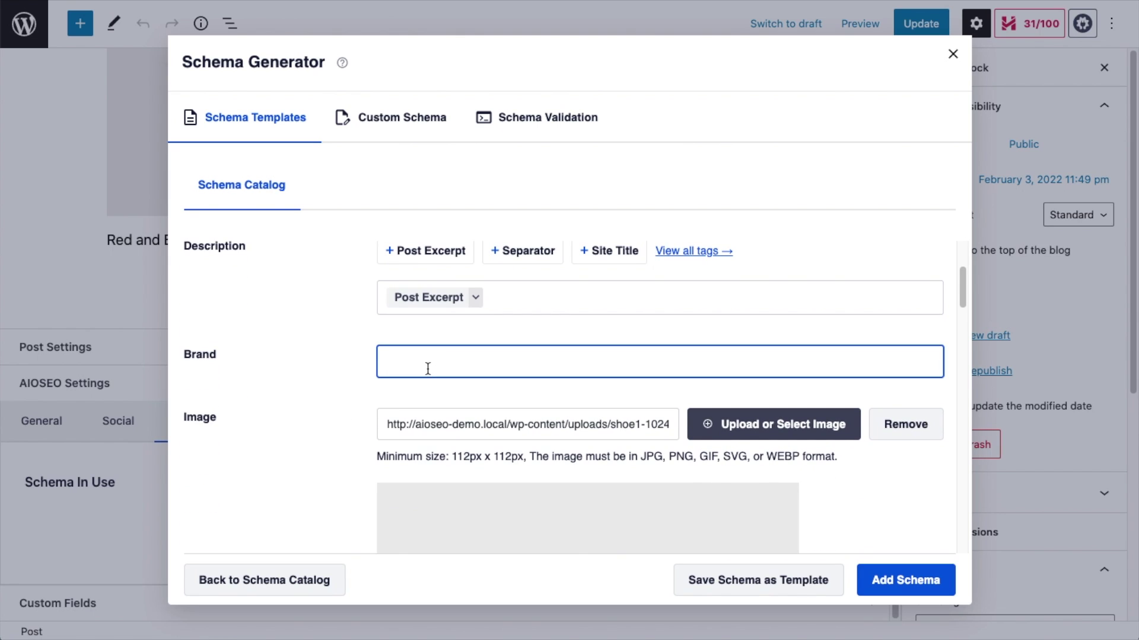
{"action": "type", "text": "Nike"}
{"action": "scroll", "coordinate": [503, 380], "scroll_direction": "down", "scroll_amount": 5}
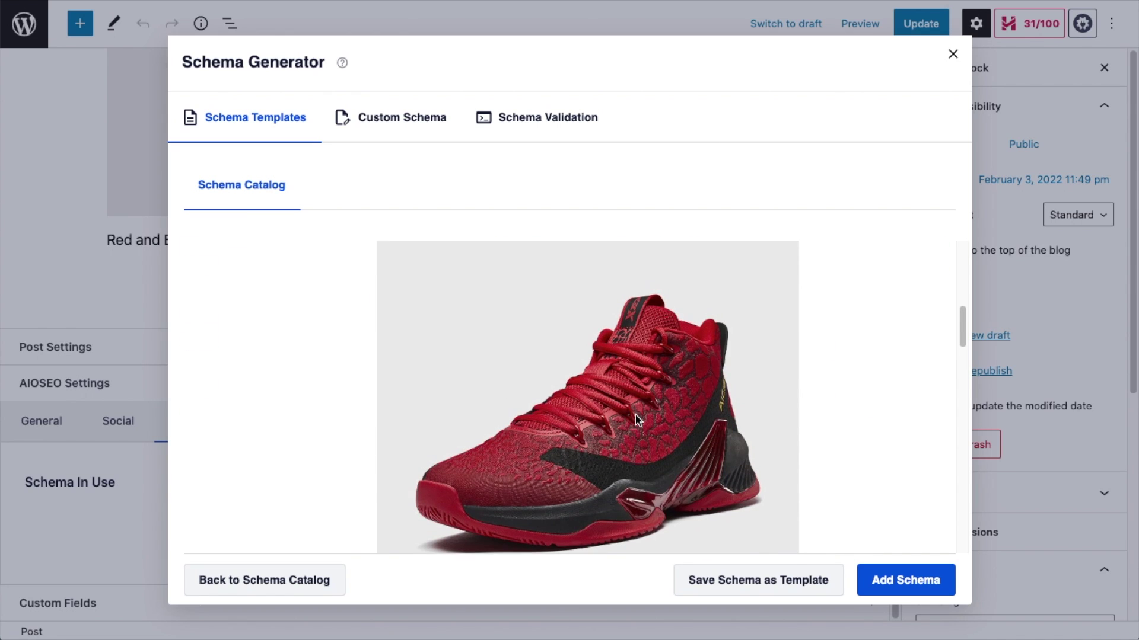
{"action": "scroll", "coordinate": [635, 417], "scroll_direction": "up", "scroll_amount": 3}
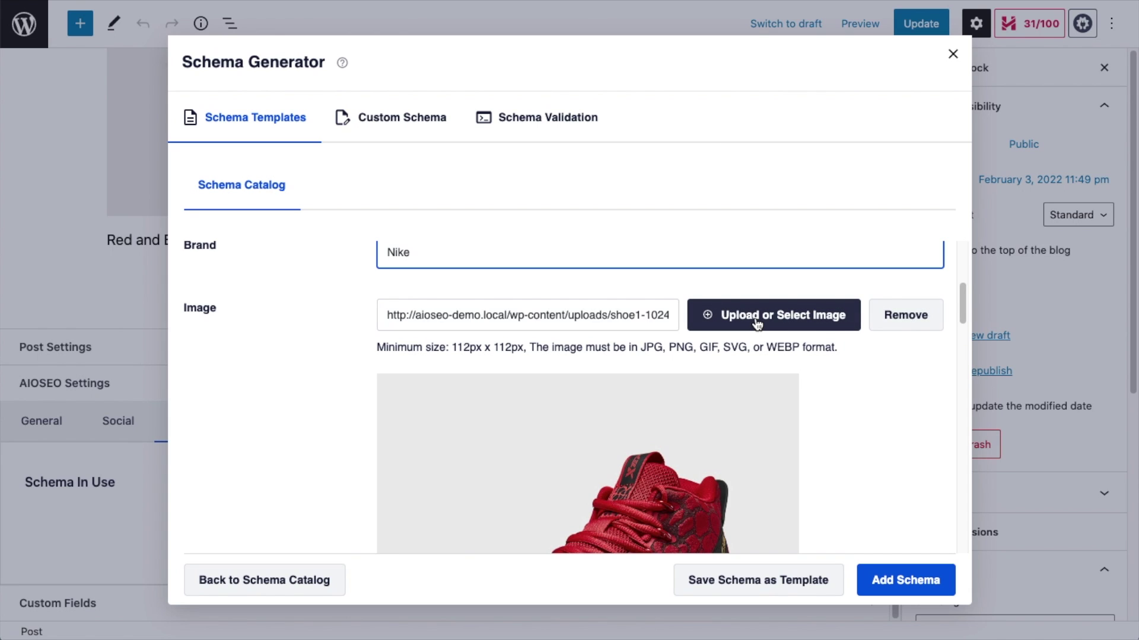
{"action": "scroll", "coordinate": [757, 323], "scroll_direction": "down", "scroll_amount": 5}
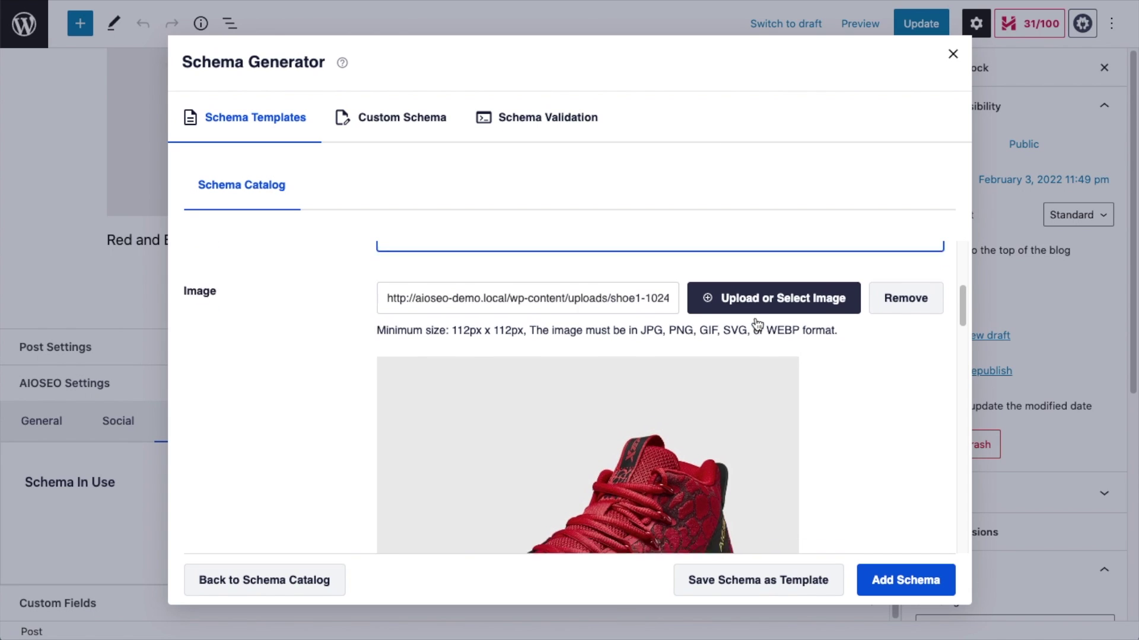
{"action": "scroll", "coordinate": [757, 323], "scroll_direction": "down", "scroll_amount": 3}
{"action": "left_click", "coordinate": [451, 371]}
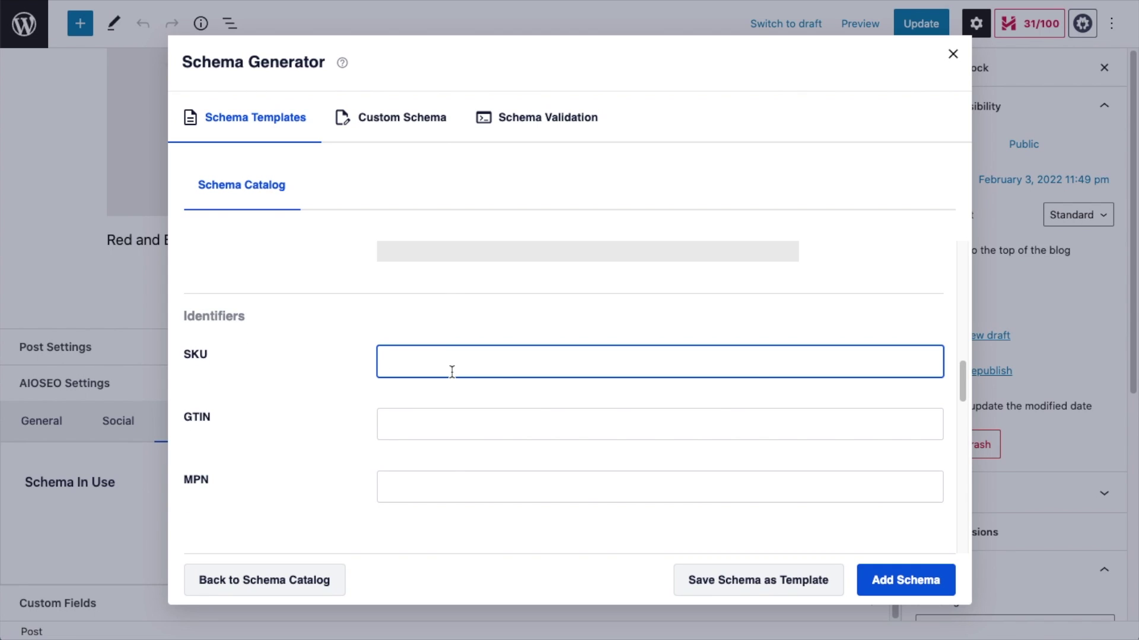
{"action": "type", "text": "123456789"}
- Enter 123456789 as the product's MPN under Identifiers
{"action": "scroll", "coordinate": [325, 382], "scroll_direction": "down", "scroll_amount": 1}
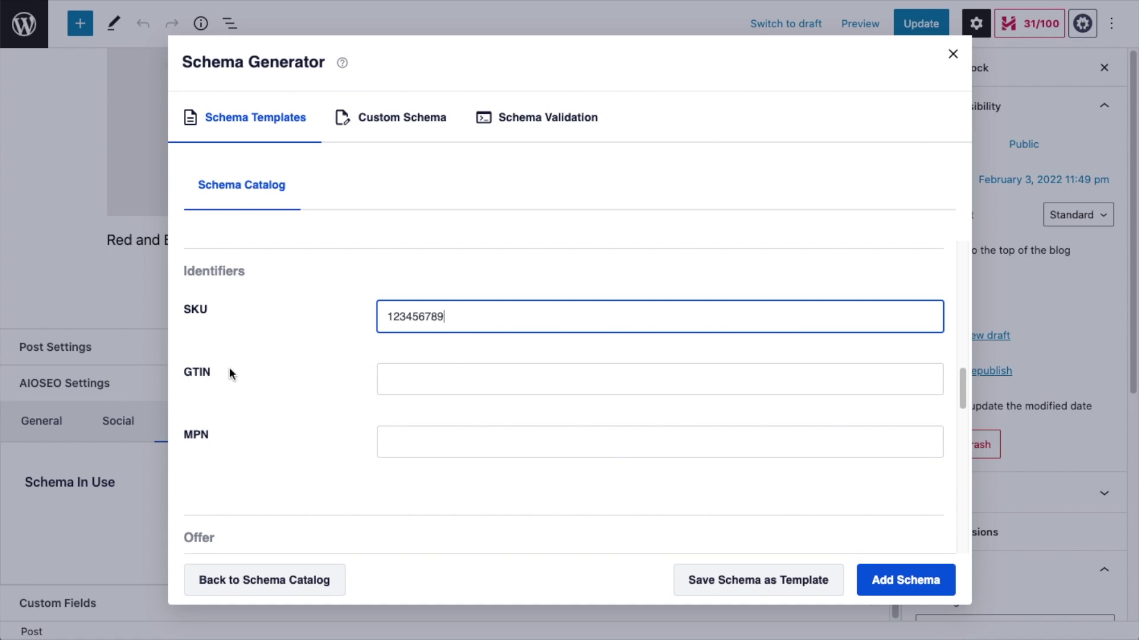
{"action": "scroll", "coordinate": [363, 374], "scroll_direction": "down", "scroll_amount": 2}
{"action": "left_click", "coordinate": [411, 379]}
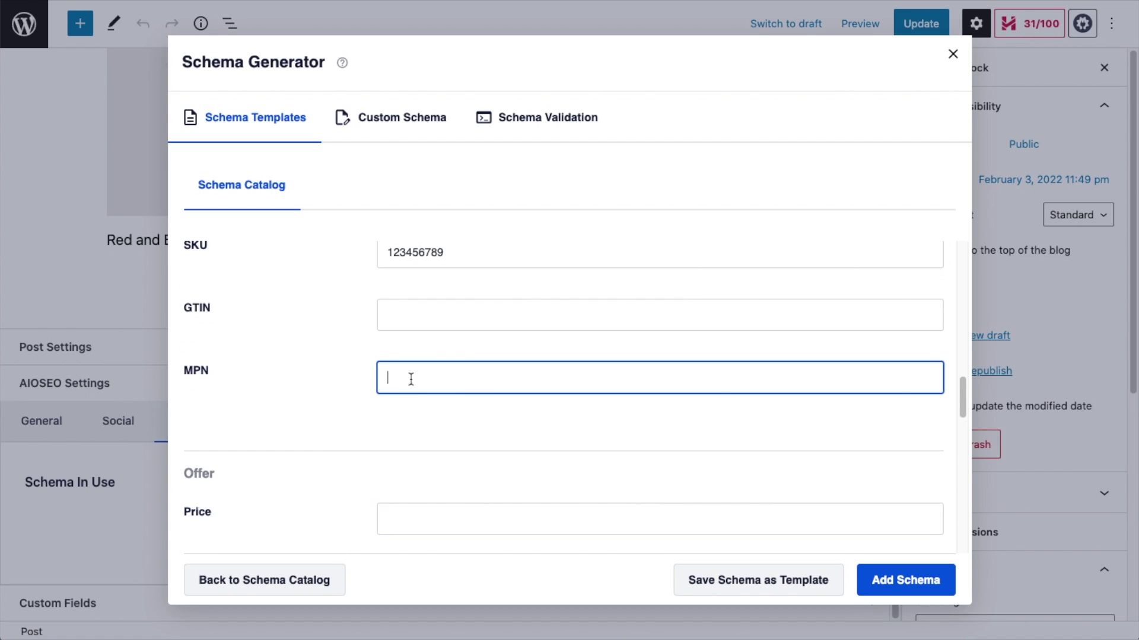
{"action": "type", "text": "123456789"}
{"action": "scroll", "coordinate": [297, 390], "scroll_direction": "down", "scroll_amount": 5}
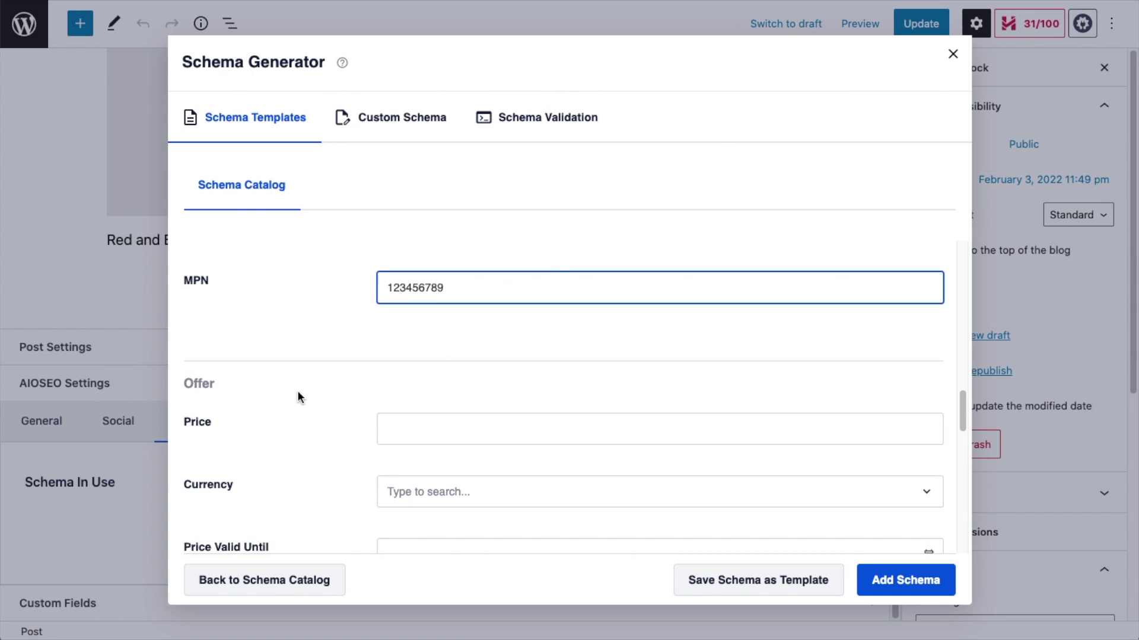
- Set the offer price to 49.99 with US Dollar as the currency
{"action": "left_click", "coordinate": [433, 303]}
{"action": "type", "text": "49."}
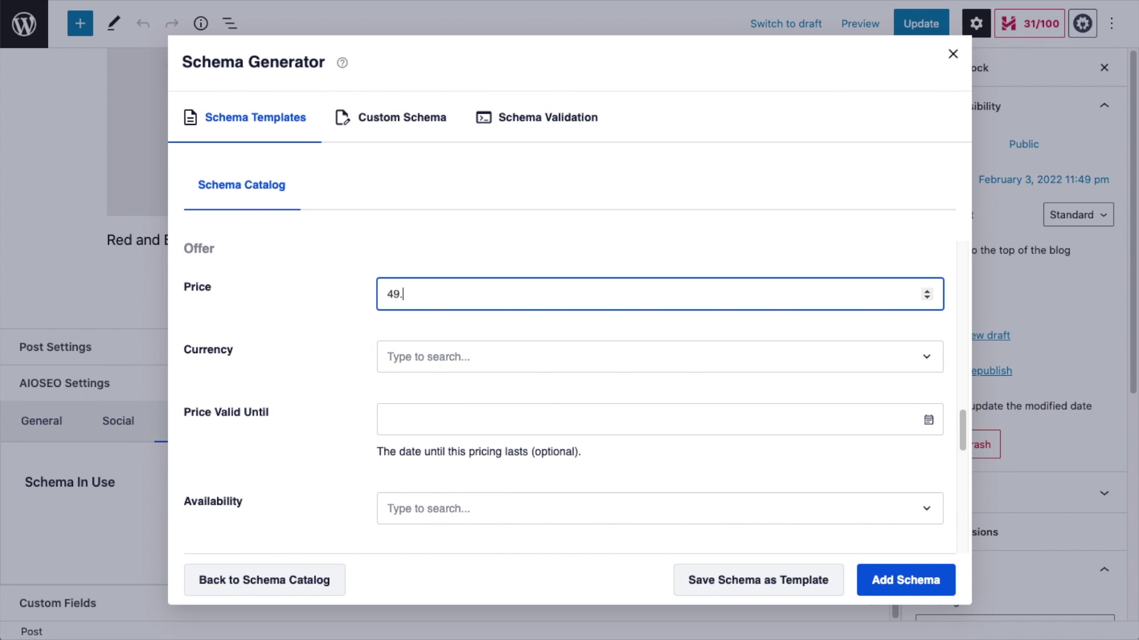
{"action": "type", "text": "99"}
{"action": "left_click", "coordinate": [415, 359]}
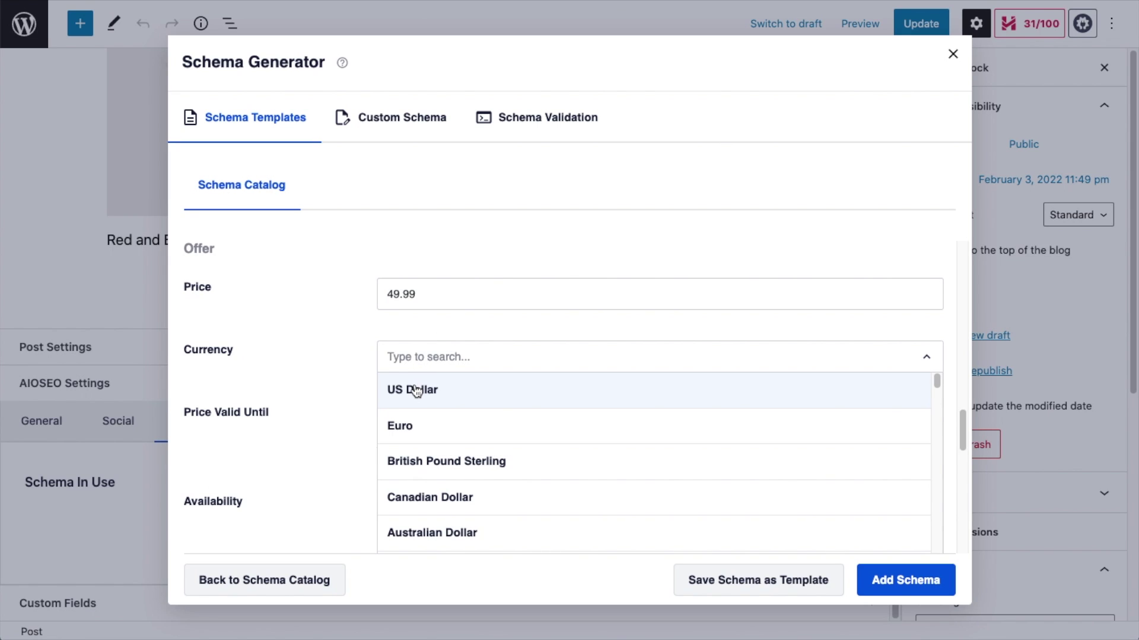
{"action": "scroll", "coordinate": [522, 408], "scroll_direction": "down", "scroll_amount": 5}
{"action": "scroll", "coordinate": [526, 410], "scroll_direction": "down", "scroll_amount": 10}
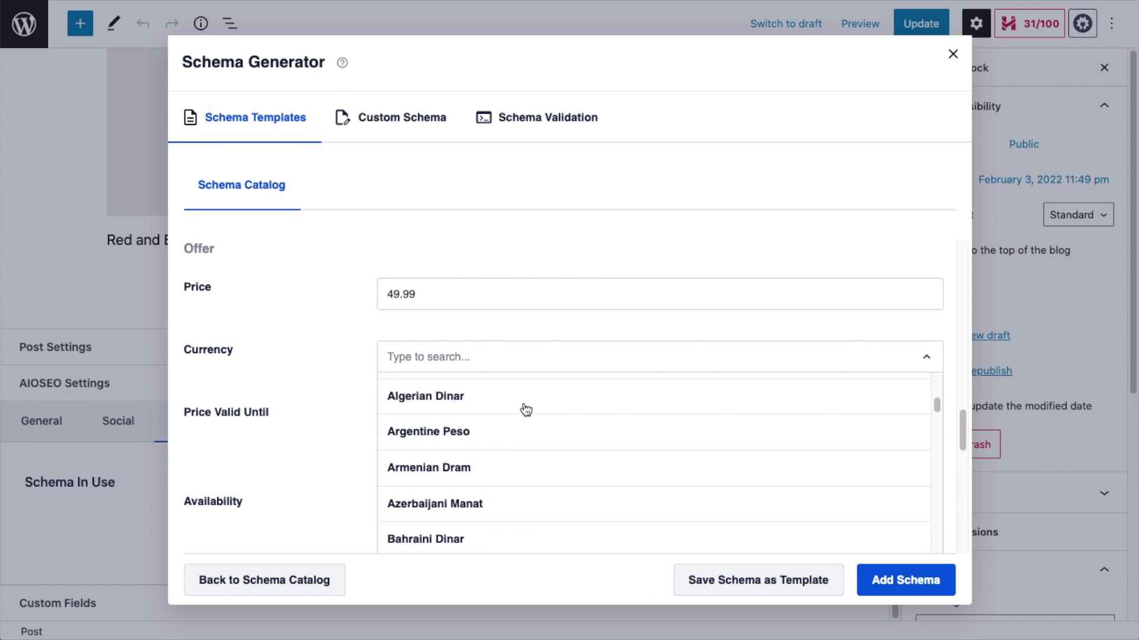
{"action": "scroll", "coordinate": [525, 409], "scroll_direction": "up", "scroll_amount": 15}
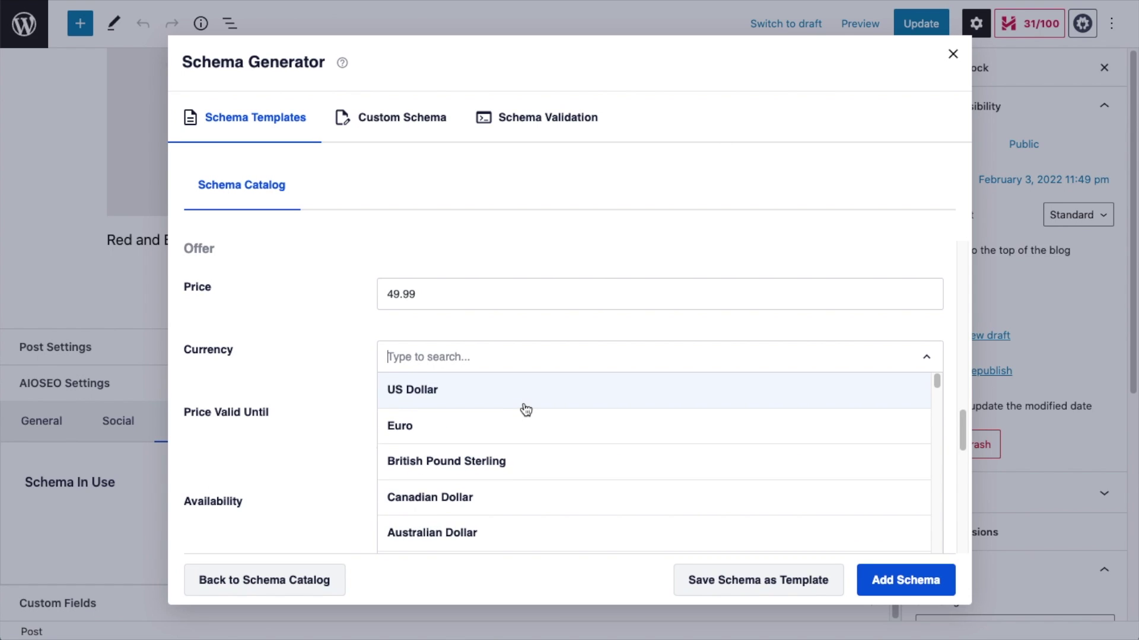
{"action": "left_click", "coordinate": [424, 390]}
{"action": "scroll", "coordinate": [301, 418], "scroll_direction": "down", "scroll_amount": 2}
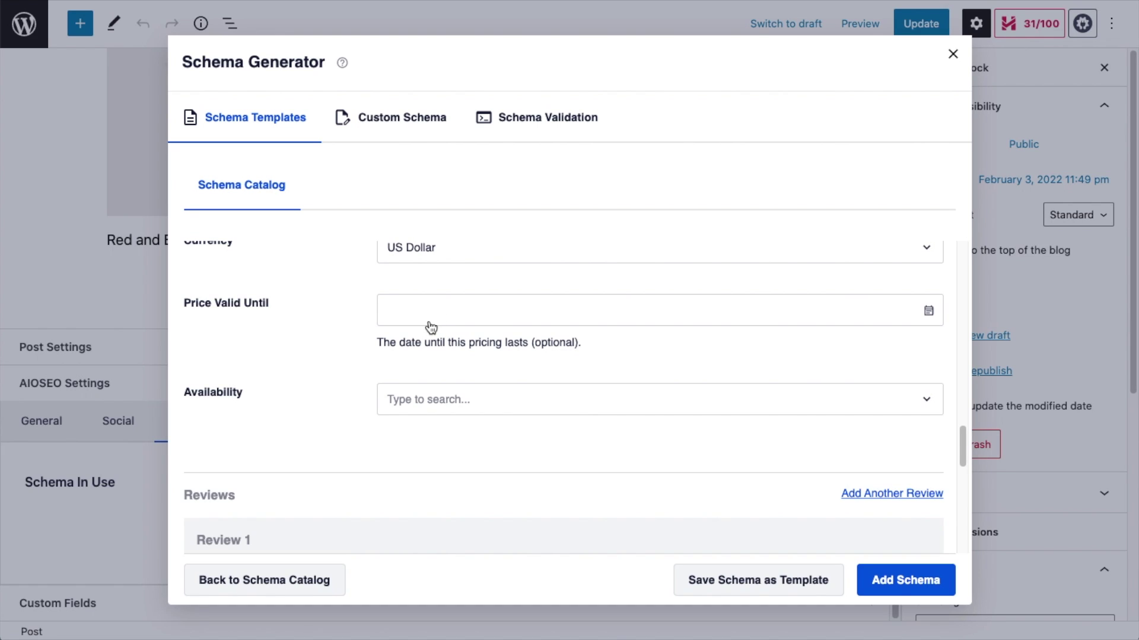
- Mark the product's offer availability as In Stock
{"action": "left_click", "coordinate": [478, 403]}
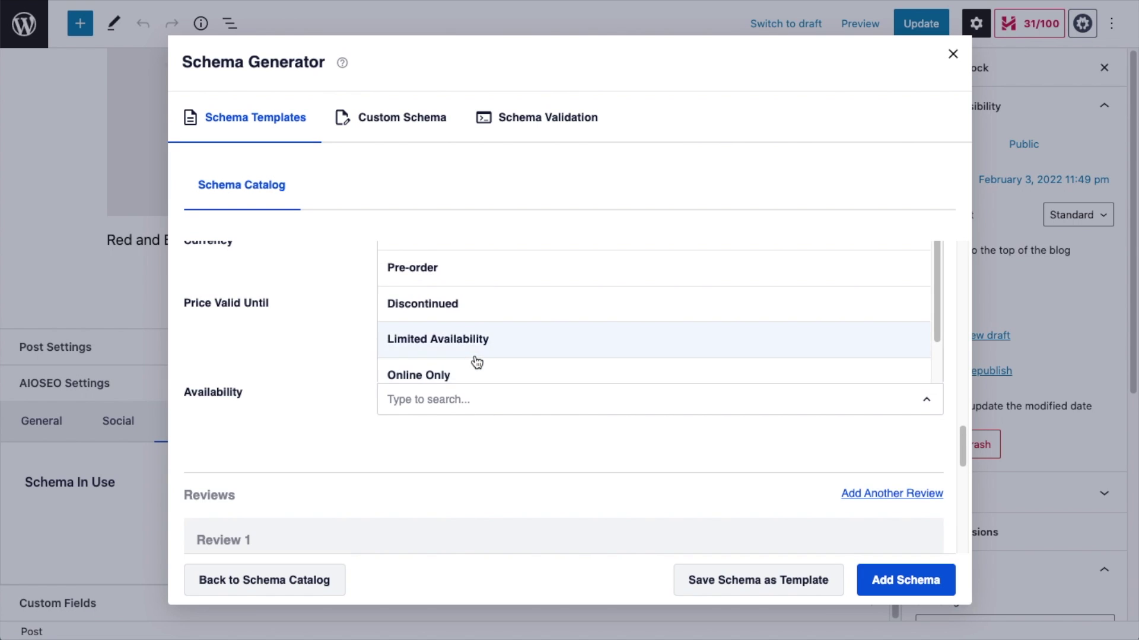
{"action": "scroll", "coordinate": [474, 362], "scroll_direction": "up", "scroll_amount": 5}
{"action": "left_click", "coordinate": [414, 356]}
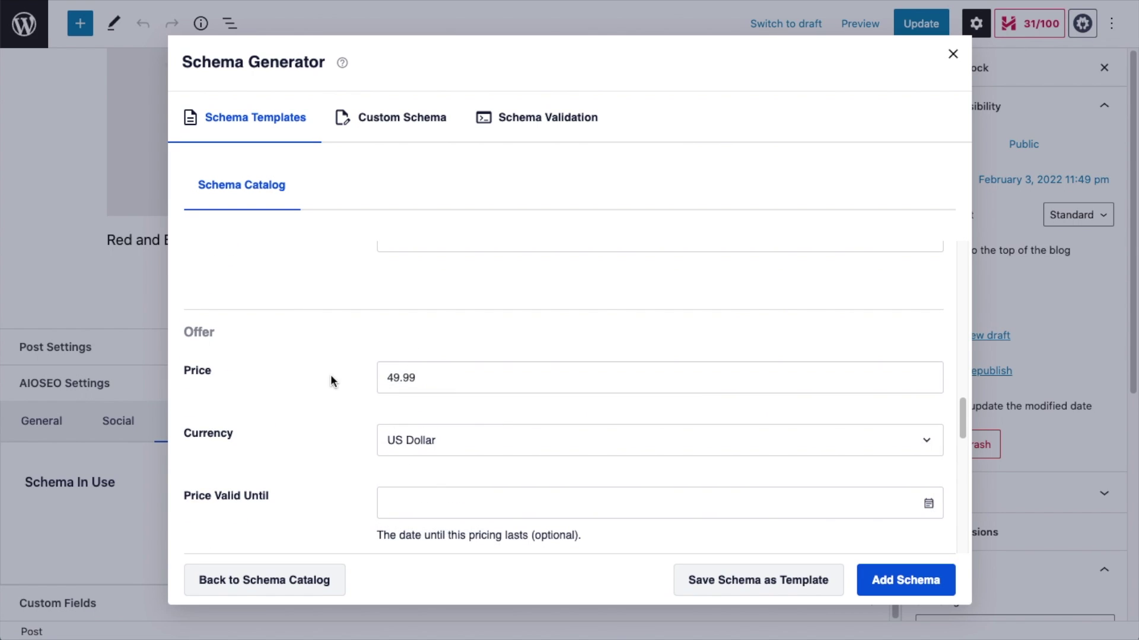
{"action": "scroll", "coordinate": [330, 375], "scroll_direction": "down", "scroll_amount": 7}
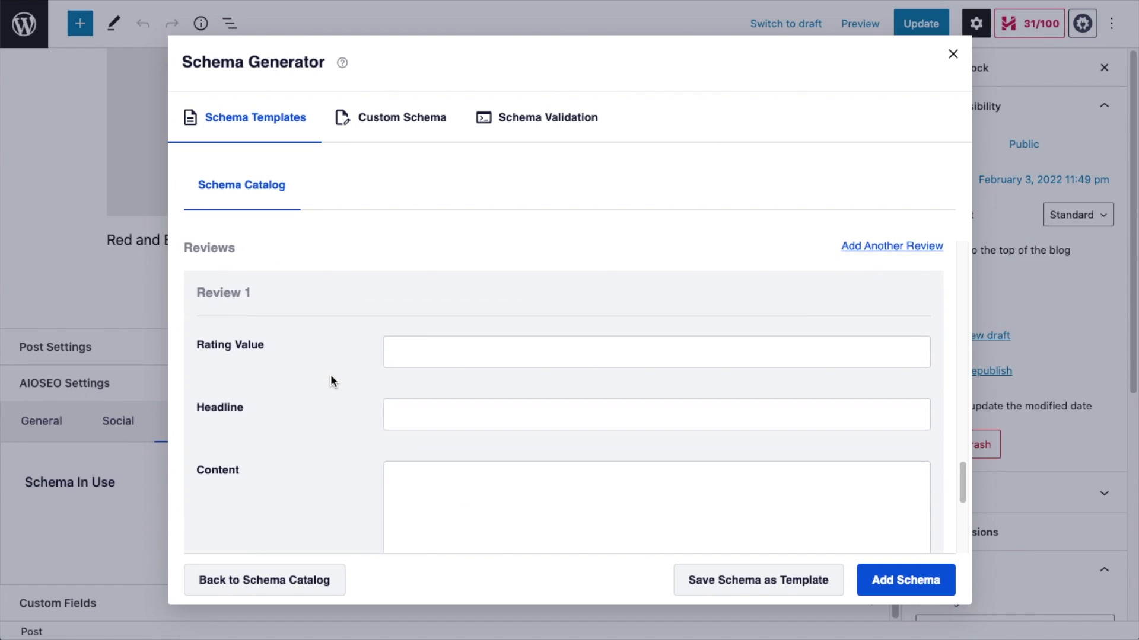
{"action": "scroll", "coordinate": [331, 380], "scroll_direction": "down", "scroll_amount": 1}
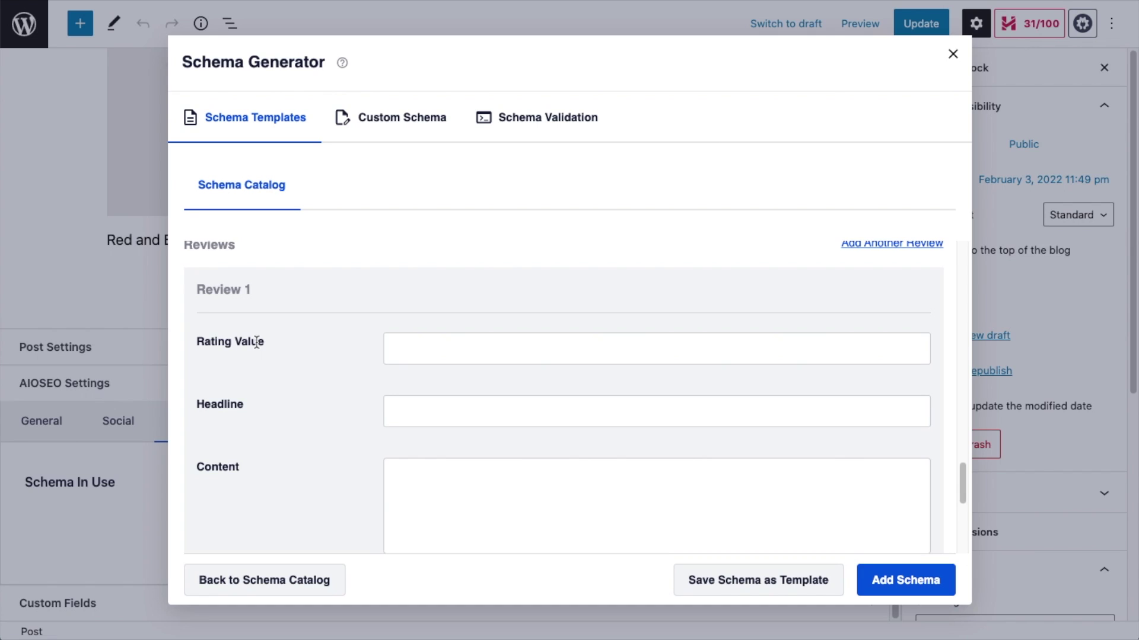
- Give the review a rating of 5, headline 'Great shoes!' and content 'I love them!'
{"action": "left_click", "coordinate": [466, 353]}
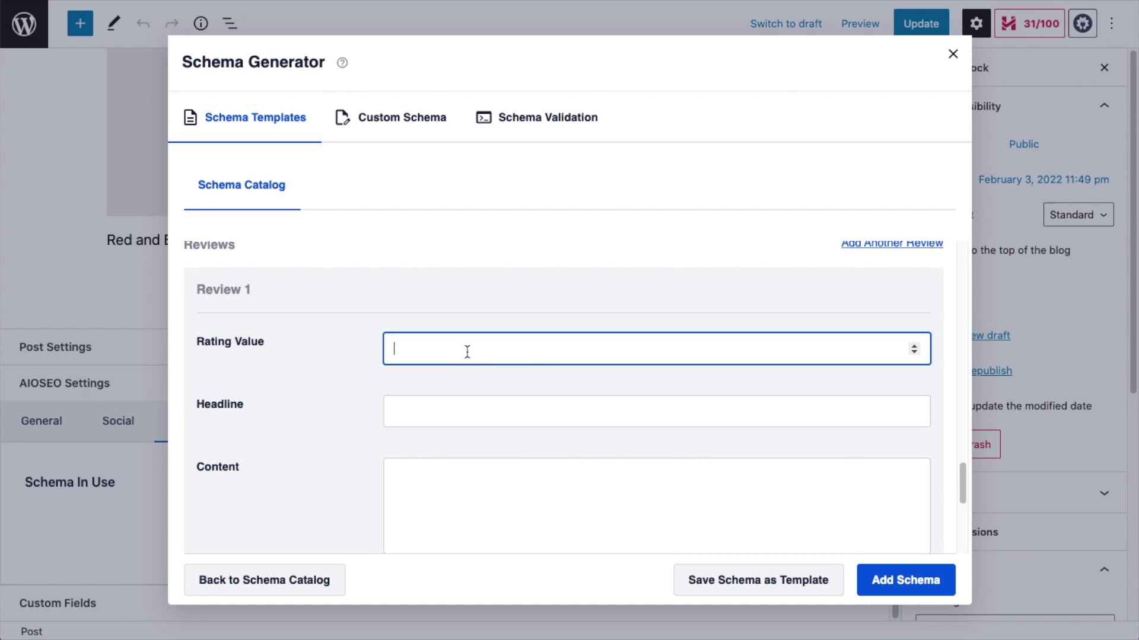
{"action": "left_click", "coordinate": [914, 346]}
{"action": "left_click", "coordinate": [455, 421]}
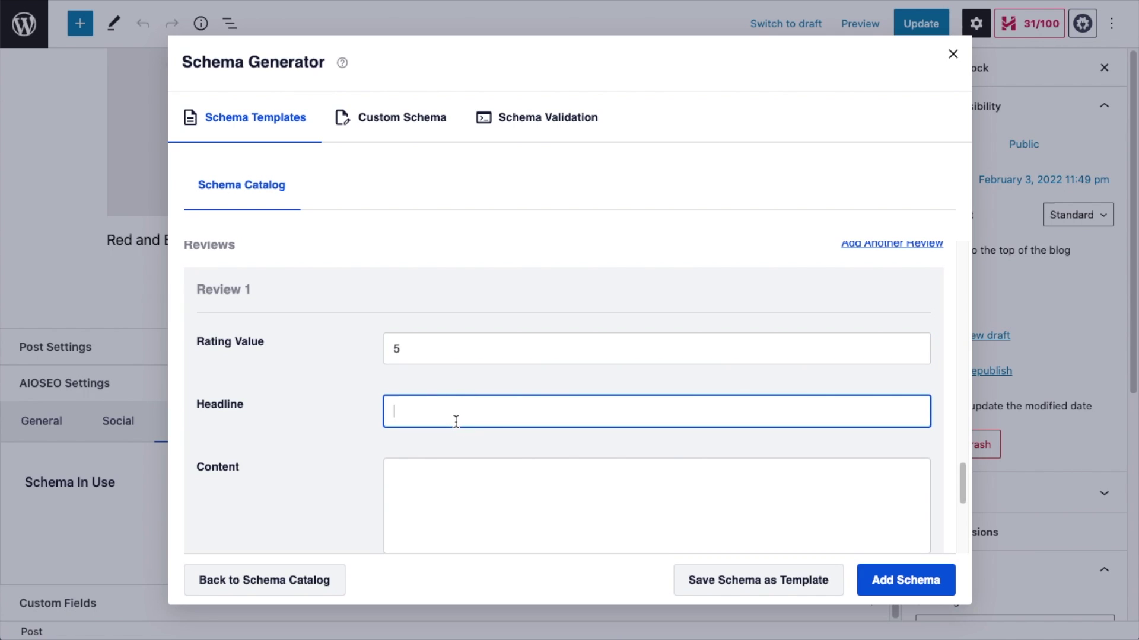
{"action": "type", "text": "Great shoes!"}
{"action": "scroll", "coordinate": [364, 464], "scroll_direction": "down", "scroll_amount": 3}
{"action": "left_click", "coordinate": [479, 384]}
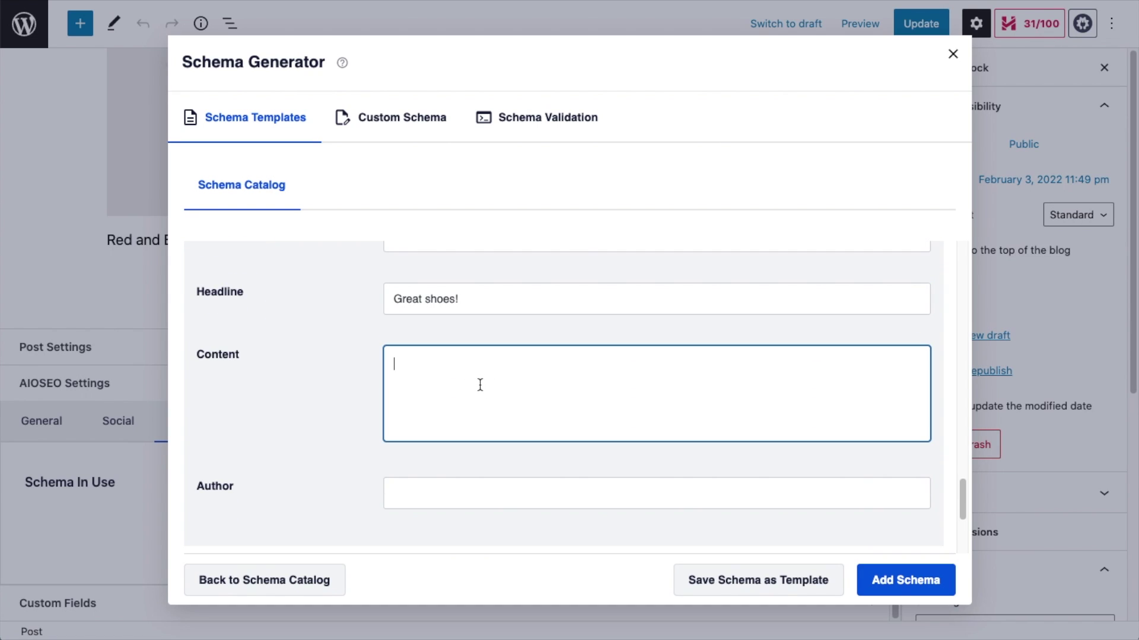
{"action": "type", "text": "I love them!"}
- Set the review author to 'Me' and add the Product schema to the post
{"action": "scroll", "coordinate": [330, 356], "scroll_direction": "down", "scroll_amount": 3}
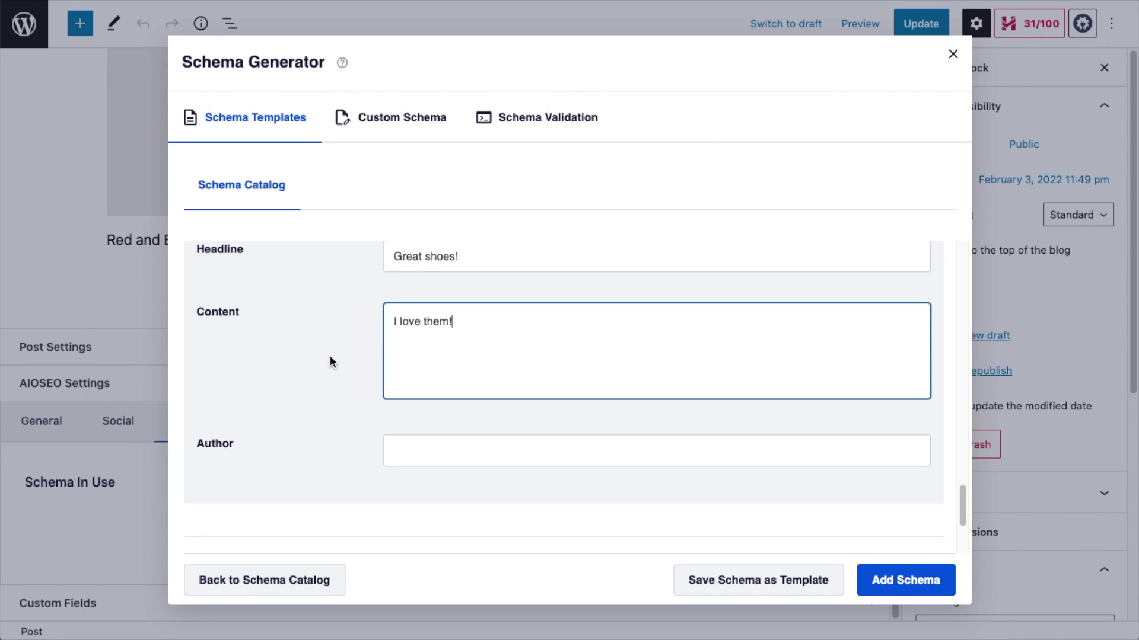
{"action": "left_click", "coordinate": [430, 392]}
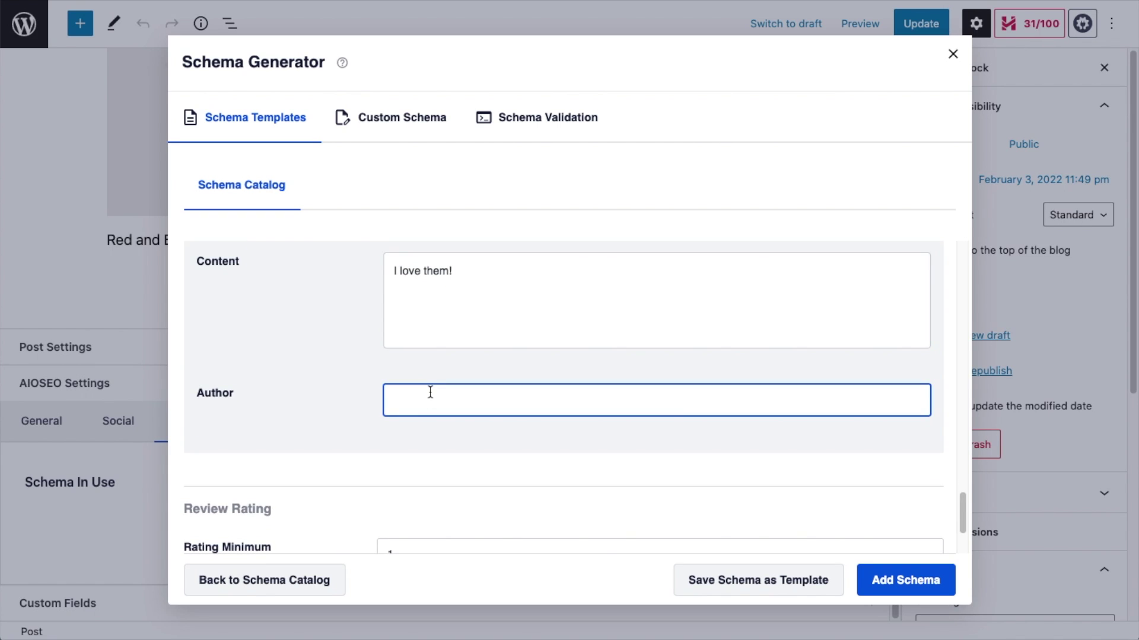
{"action": "type", "text": "Me"}
{"action": "scroll", "coordinate": [344, 389], "scroll_direction": "down", "scroll_amount": 4}
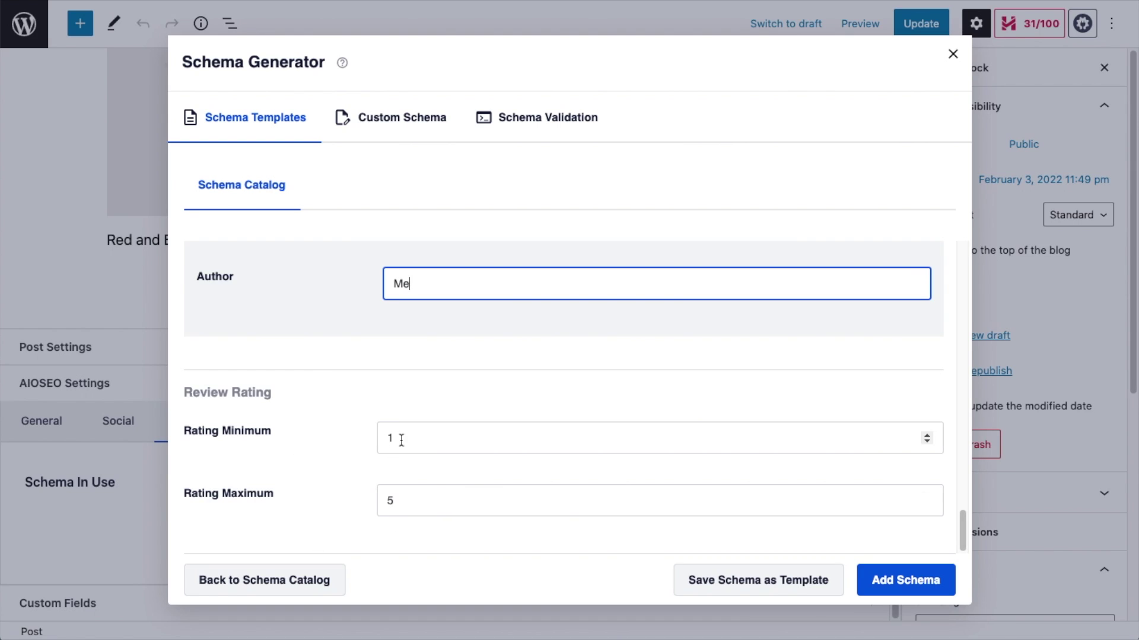
{"action": "scroll", "coordinate": [400, 453], "scroll_direction": "up", "scroll_amount": 5}
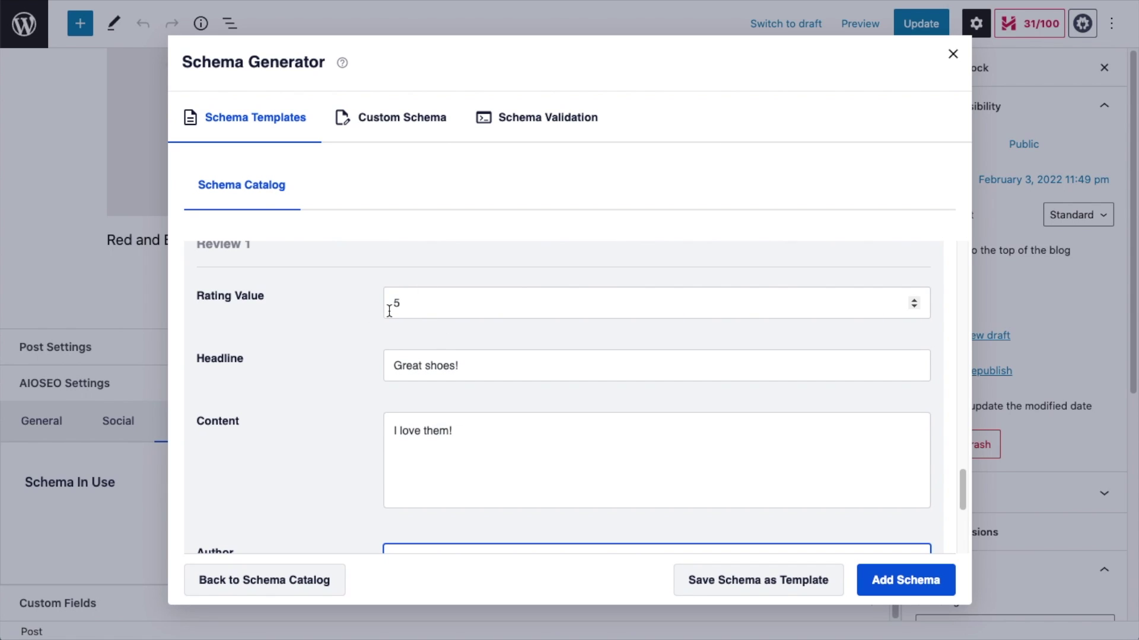
{"action": "scroll", "coordinate": [377, 315], "scroll_direction": "down", "scroll_amount": 5}
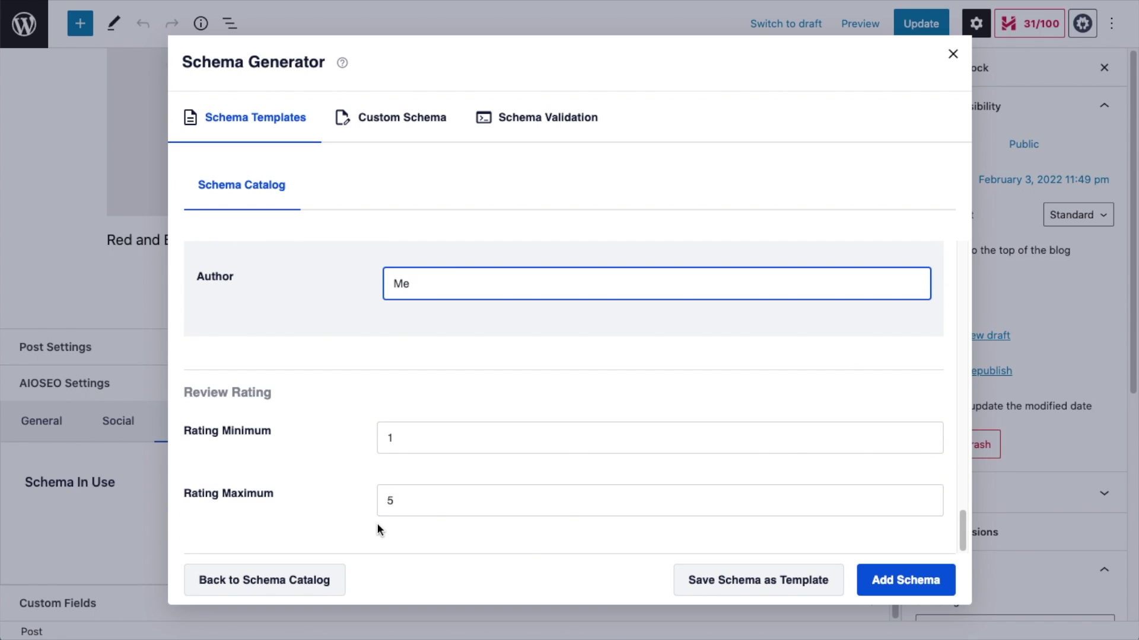
{"action": "left_click", "coordinate": [904, 583]}
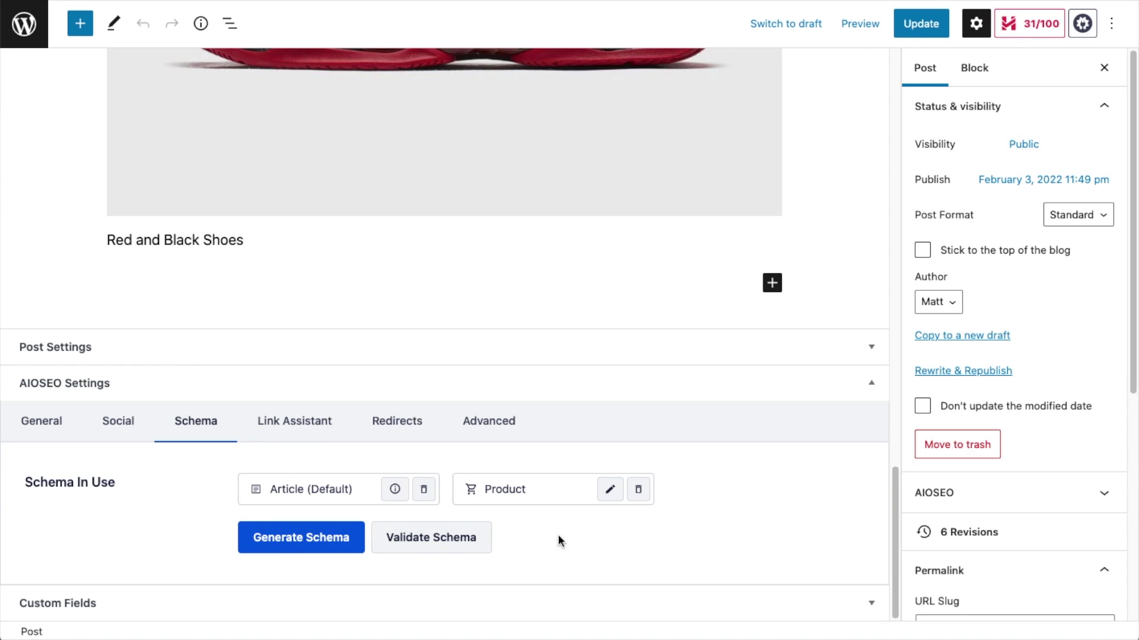
- Scroll the generated JSON-LD to the offer details, then send it to Google's Rich Results Test
{"action": "left_click", "coordinate": [448, 541]}
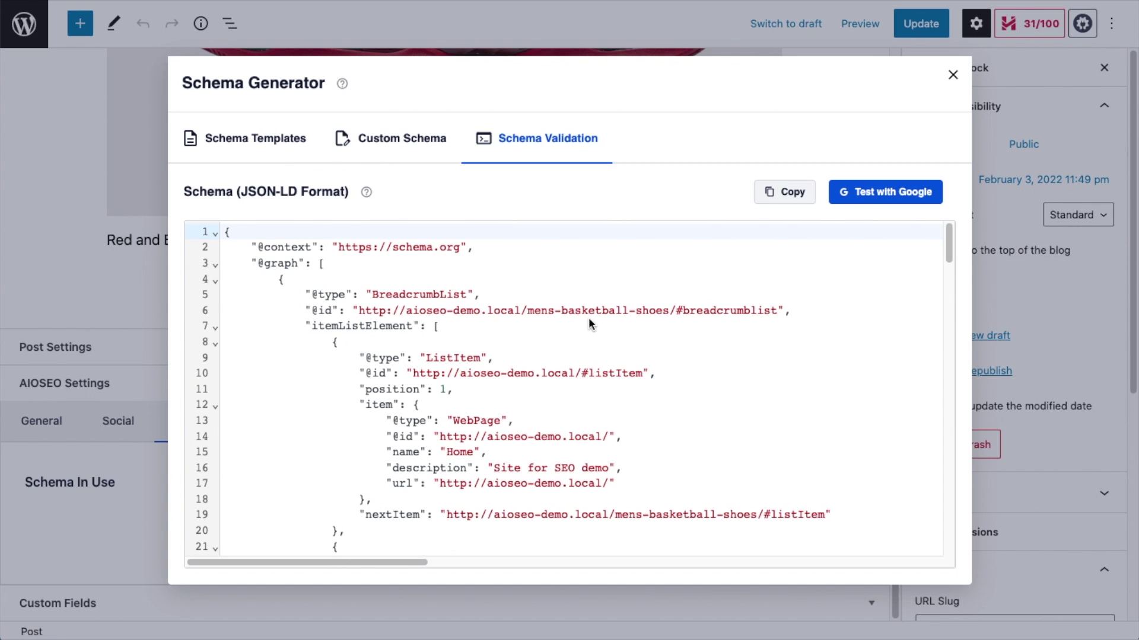
{"action": "scroll", "coordinate": [588, 322], "scroll_direction": "down", "scroll_amount": 1}
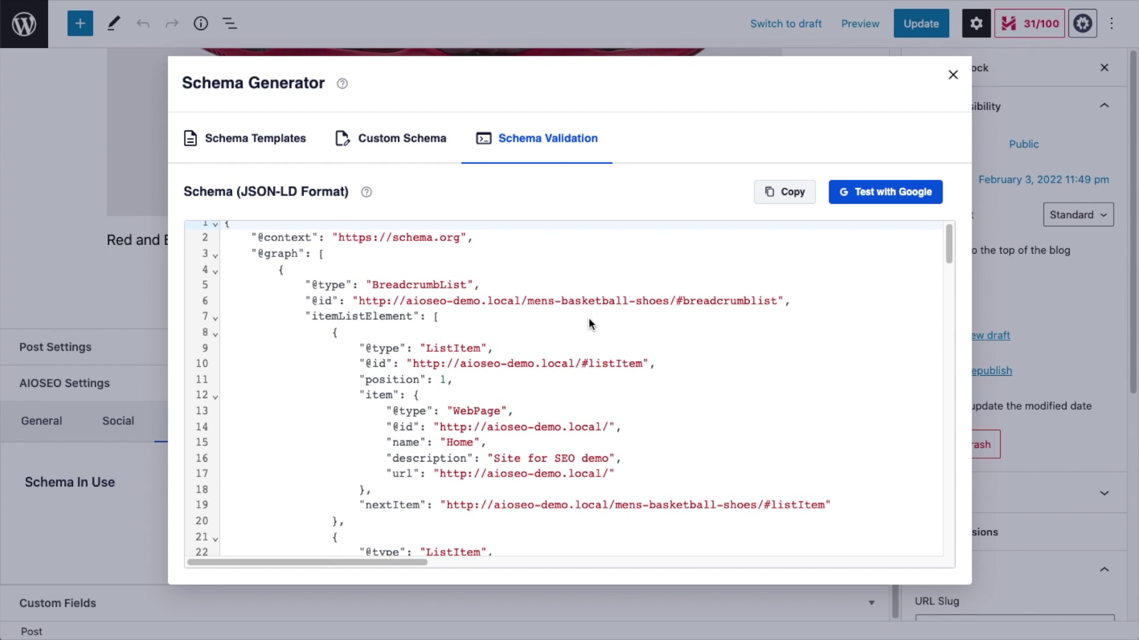
{"action": "scroll", "coordinate": [588, 322], "scroll_direction": "down", "scroll_amount": 3}
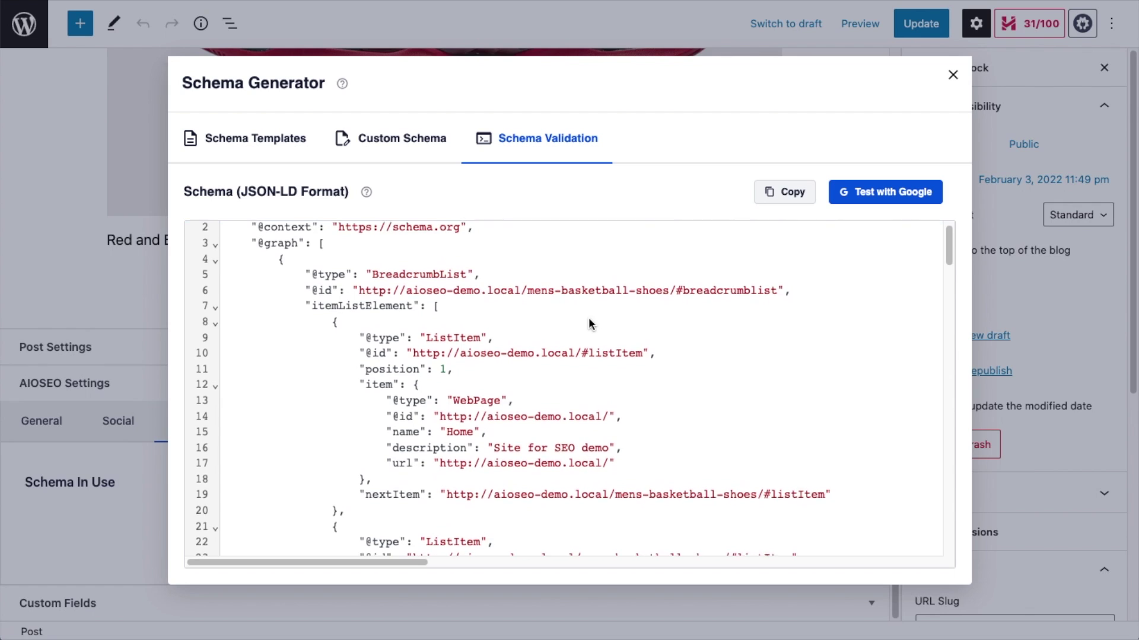
{"action": "scroll", "coordinate": [588, 322], "scroll_direction": "down", "scroll_amount": 4}
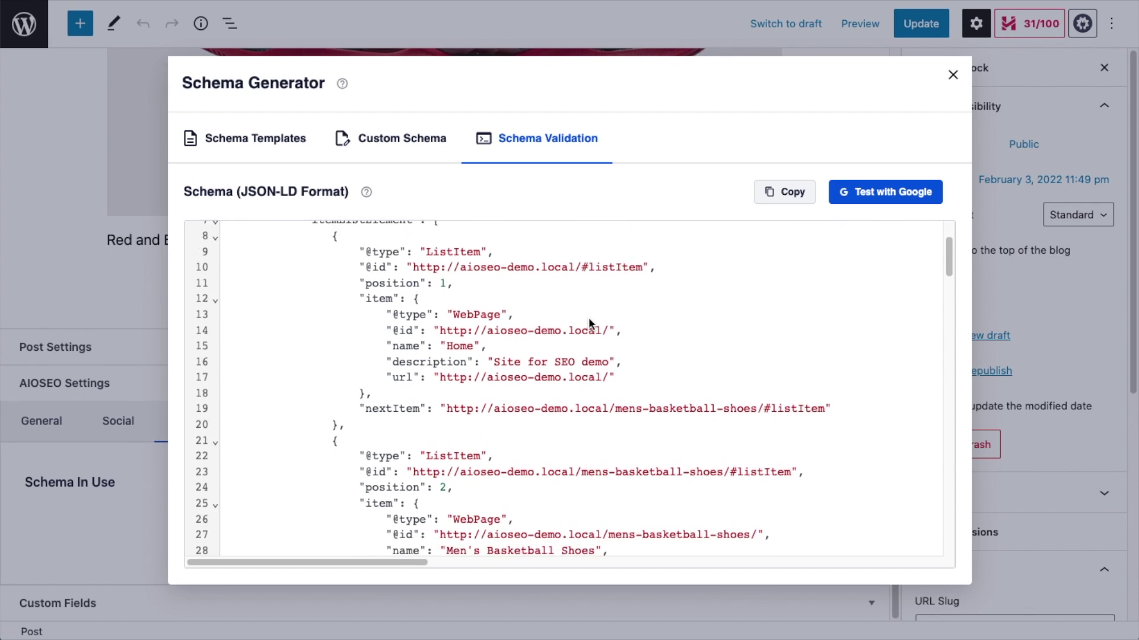
{"action": "scroll", "coordinate": [589, 320], "scroll_direction": "down", "scroll_amount": 4}
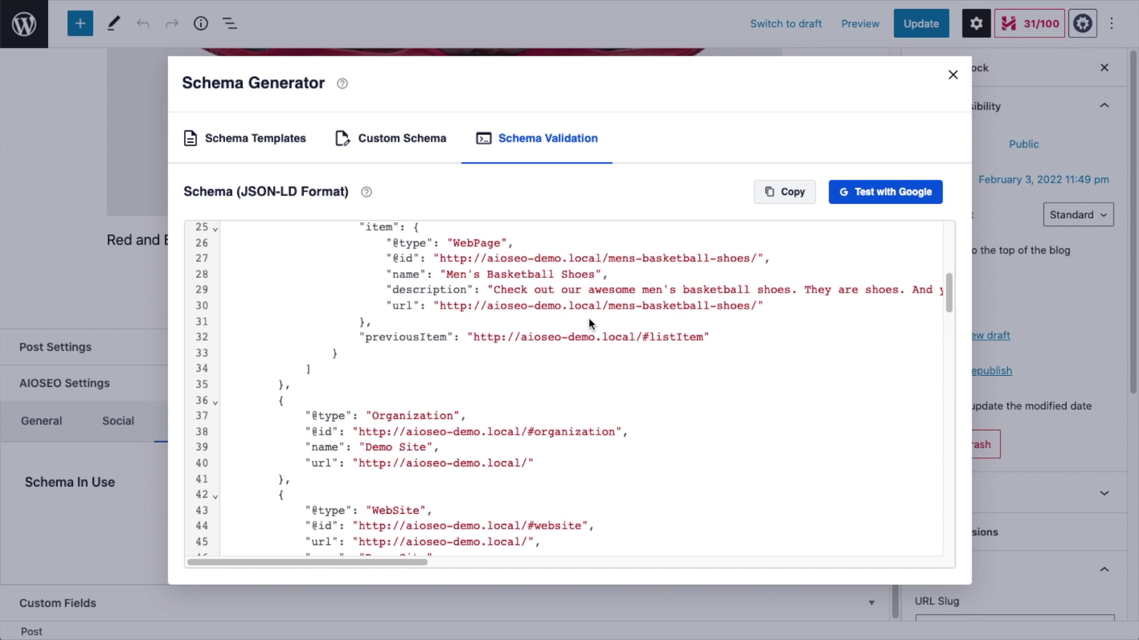
{"action": "scroll", "coordinate": [588, 318], "scroll_direction": "down", "scroll_amount": 15}
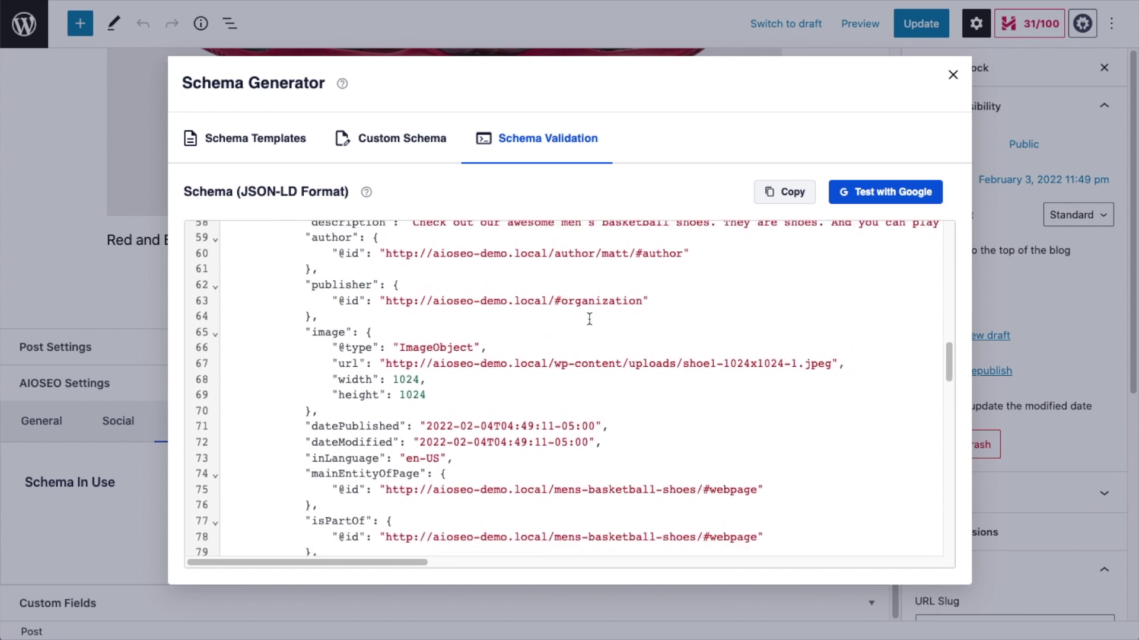
{"action": "scroll", "coordinate": [588, 319], "scroll_direction": "down", "scroll_amount": 18}
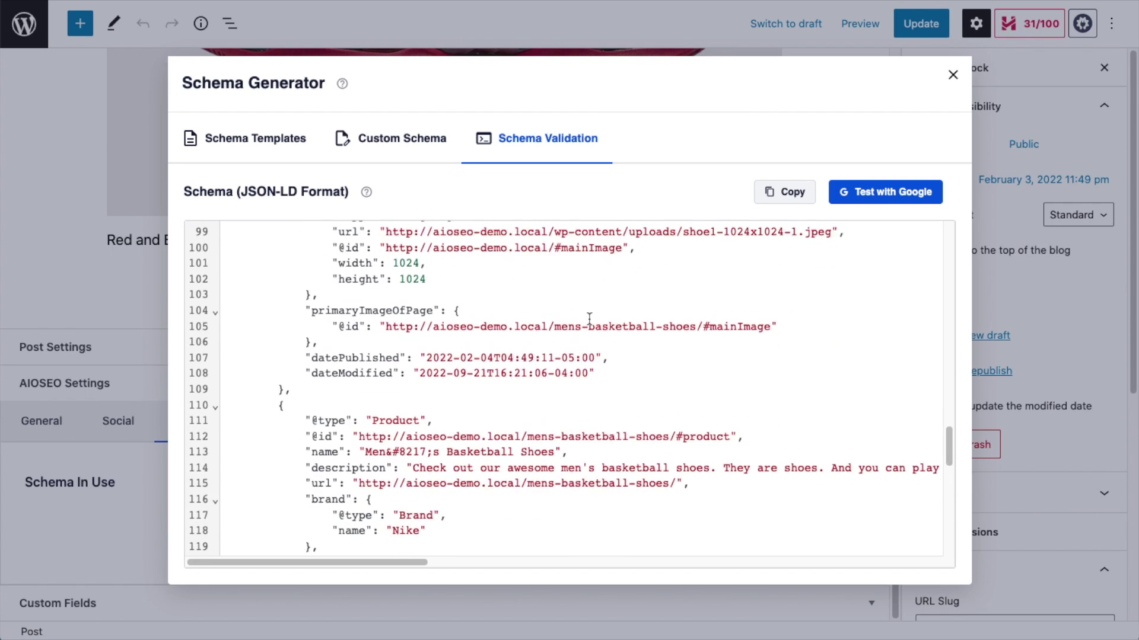
{"action": "scroll", "coordinate": [589, 319], "scroll_direction": "down", "scroll_amount": 18}
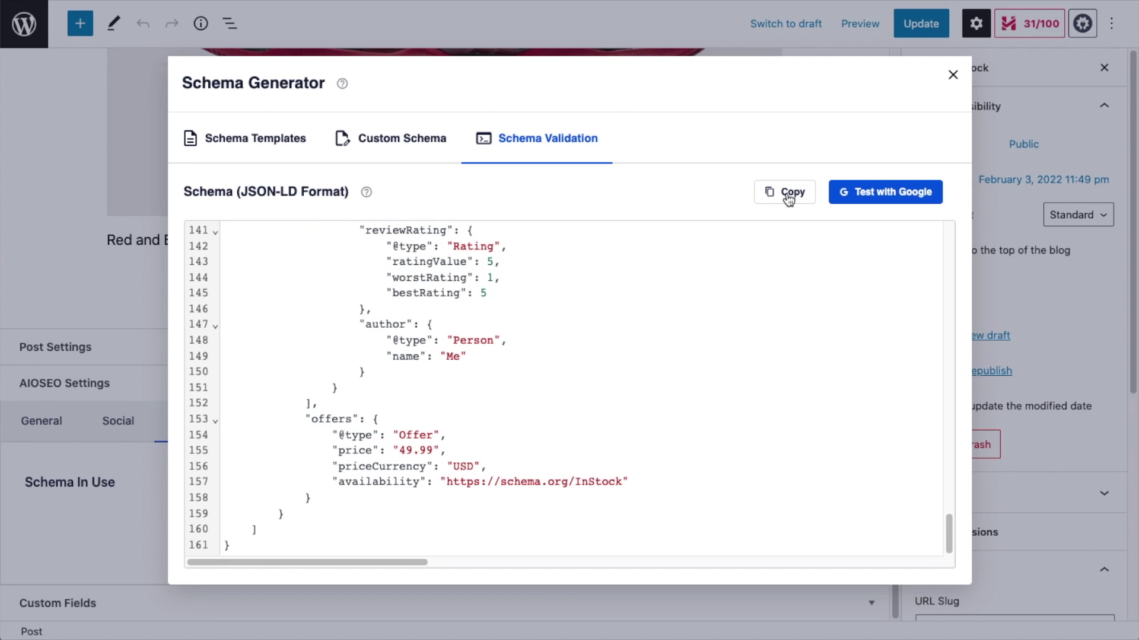
{"action": "left_click", "coordinate": [891, 202]}
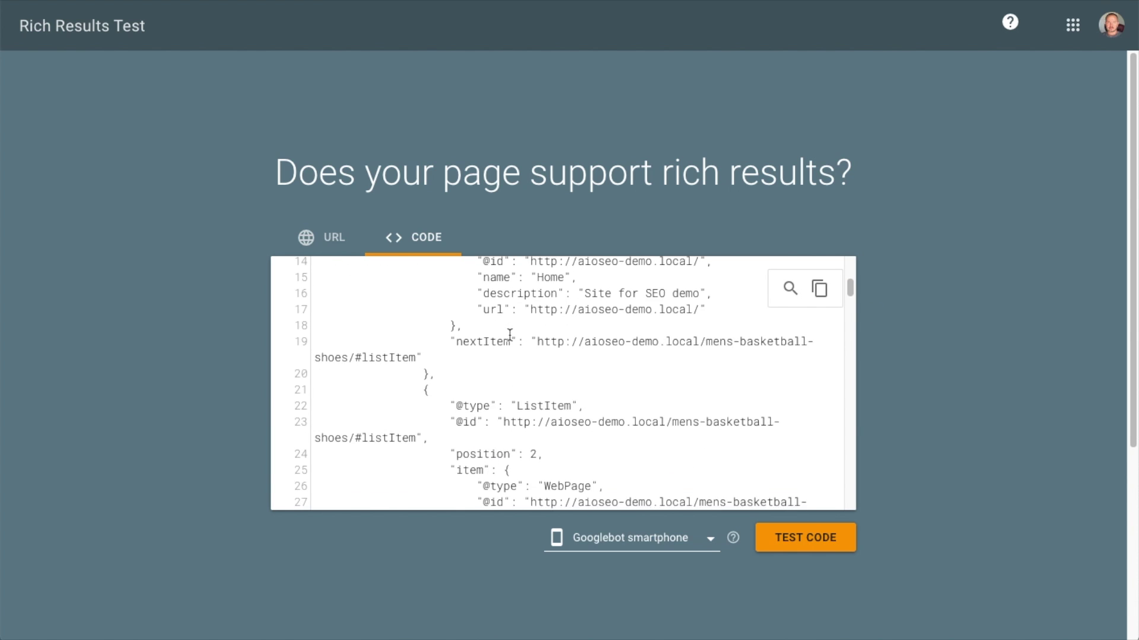
- Test the schema code, getting 6 valid items including Product, Merchant and Review snippets
{"action": "left_click", "coordinate": [820, 543]}
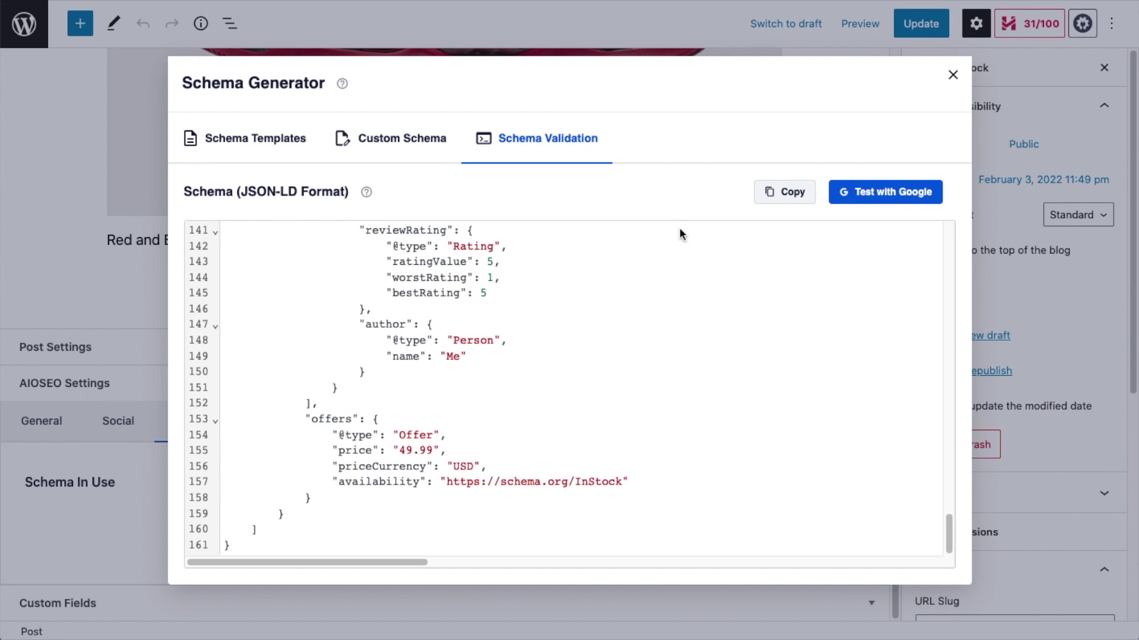
- Close the Schema Generator, update the post, and reopen the Schema Templates catalog
{"action": "left_click", "coordinate": [953, 75]}
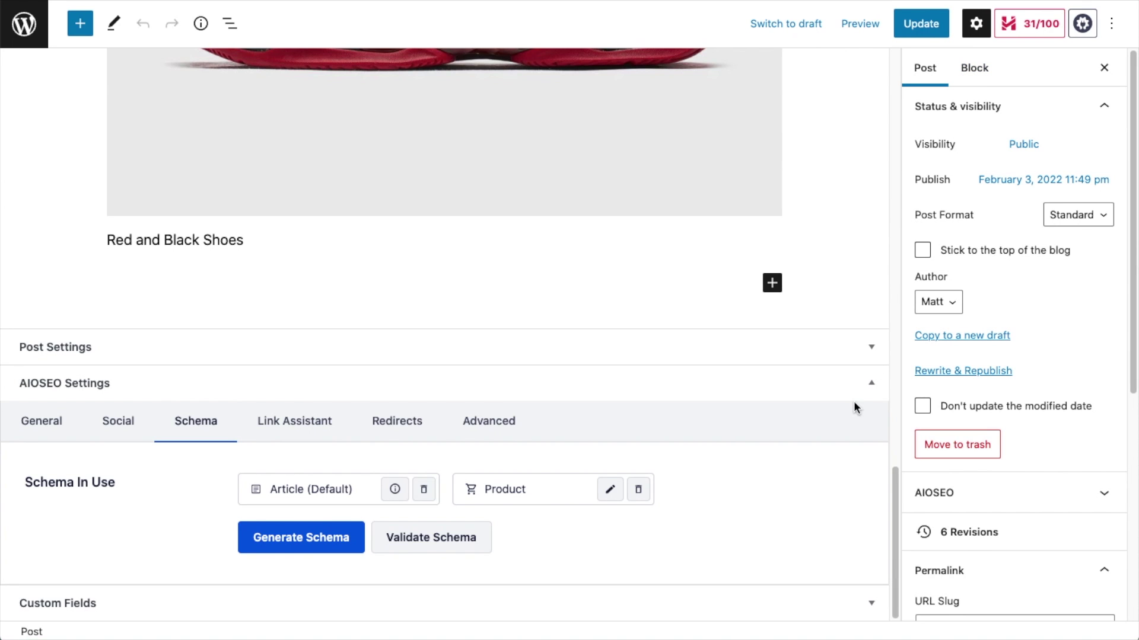
{"action": "left_click", "coordinate": [912, 26]}
{"action": "left_click", "coordinate": [314, 551]}
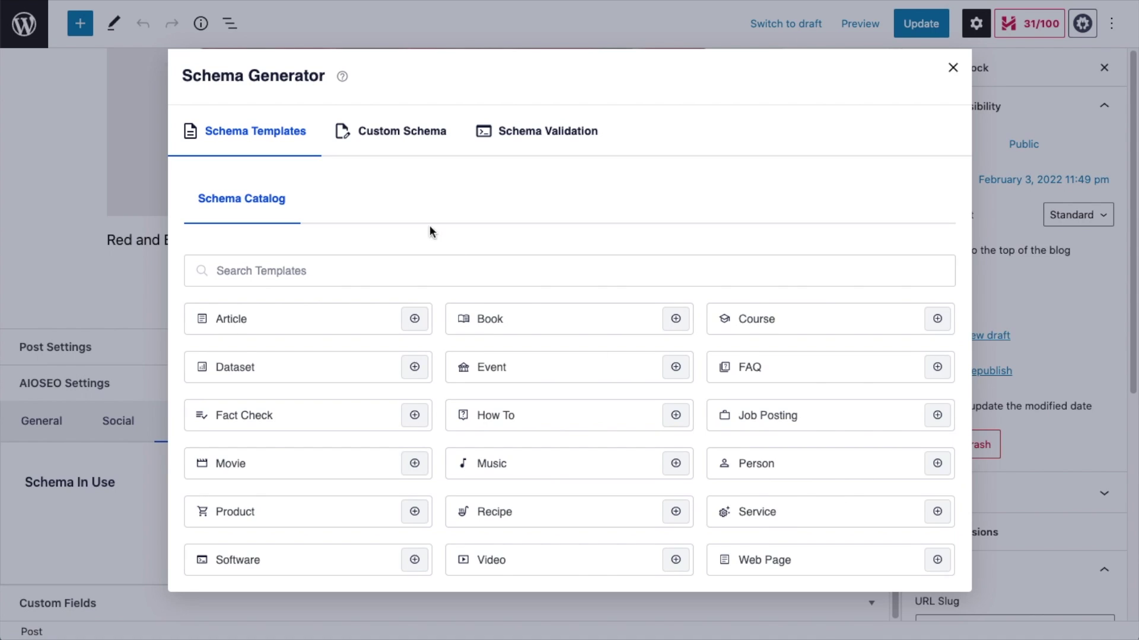
- Create a custom schema named 'Song Lyrics' from the pasted JSON-LD and save it as a template
{"action": "left_click", "coordinate": [398, 138]}
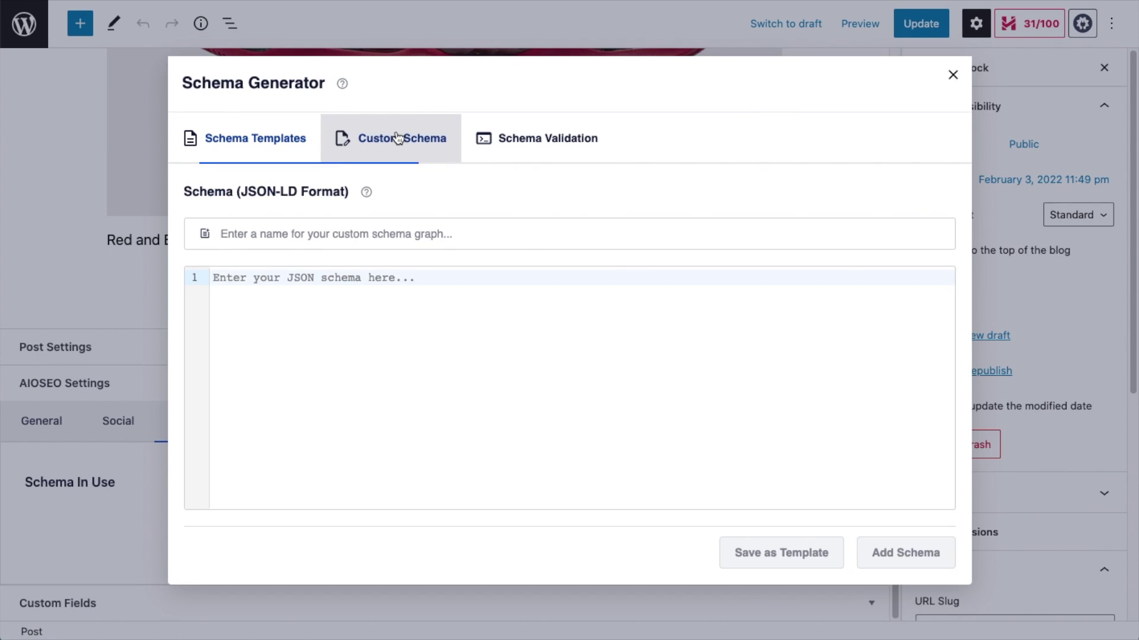
{"action": "left_click", "coordinate": [276, 235]}
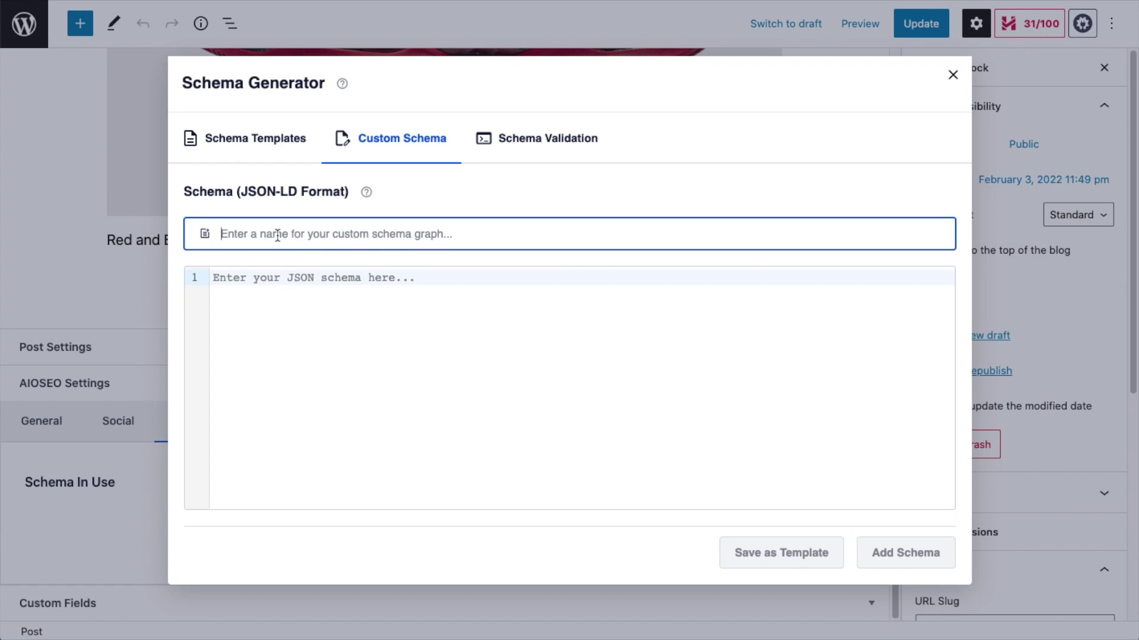
{"action": "type", "text": "Song Lyrics"}
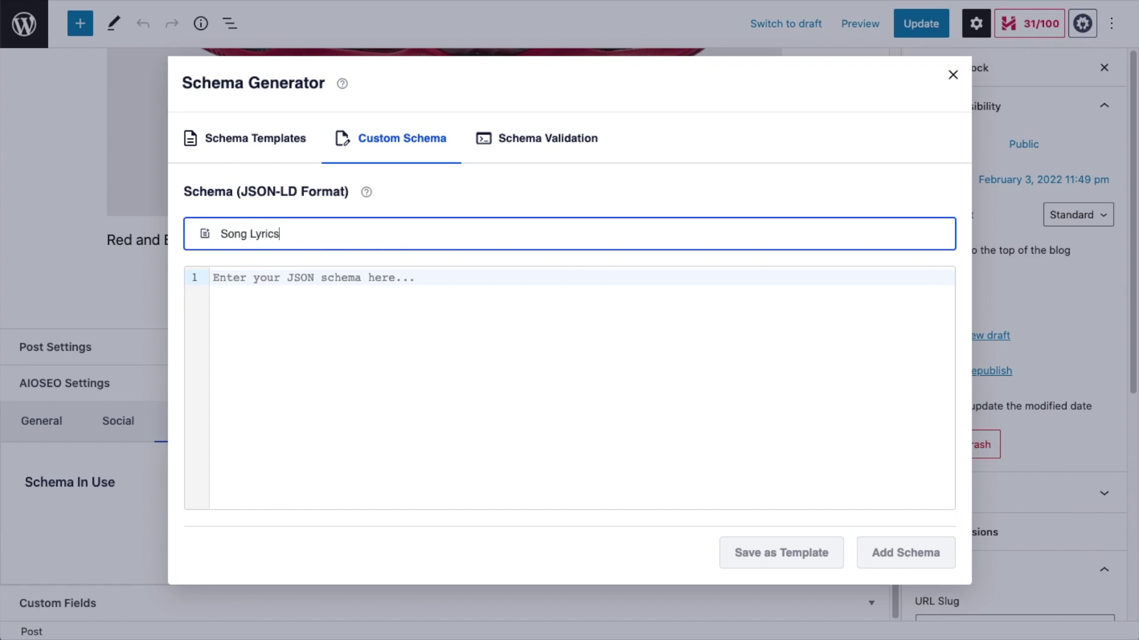
{"action": "left_click", "coordinate": [343, 317]}
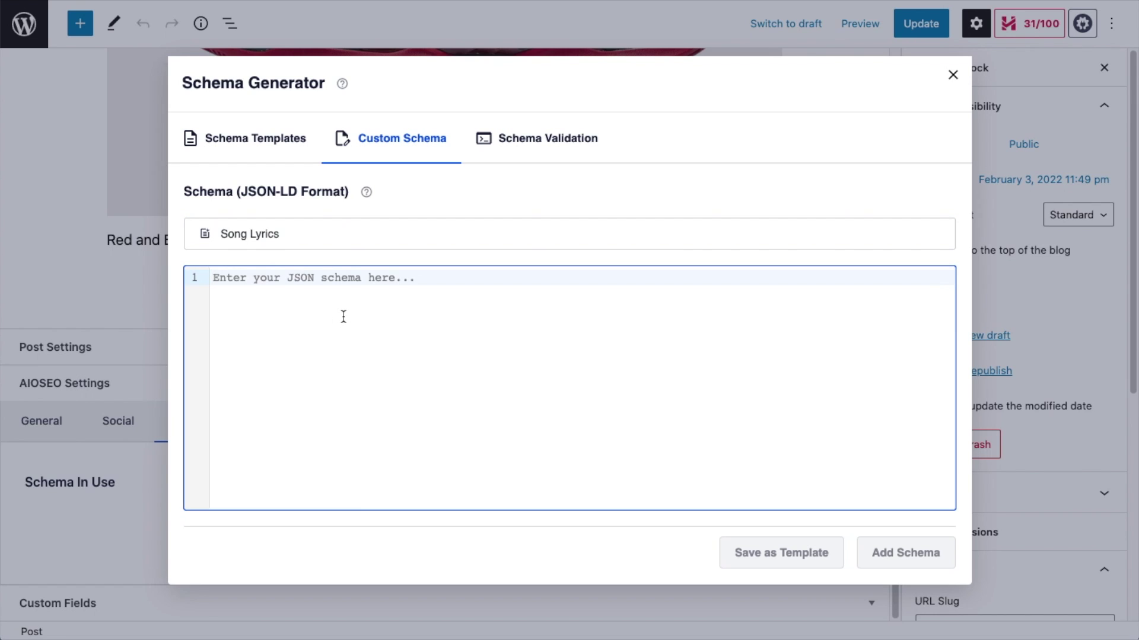
{"action": "left_click", "coordinate": [343, 316]}
{"action": "key", "text": "ctrl+v"}
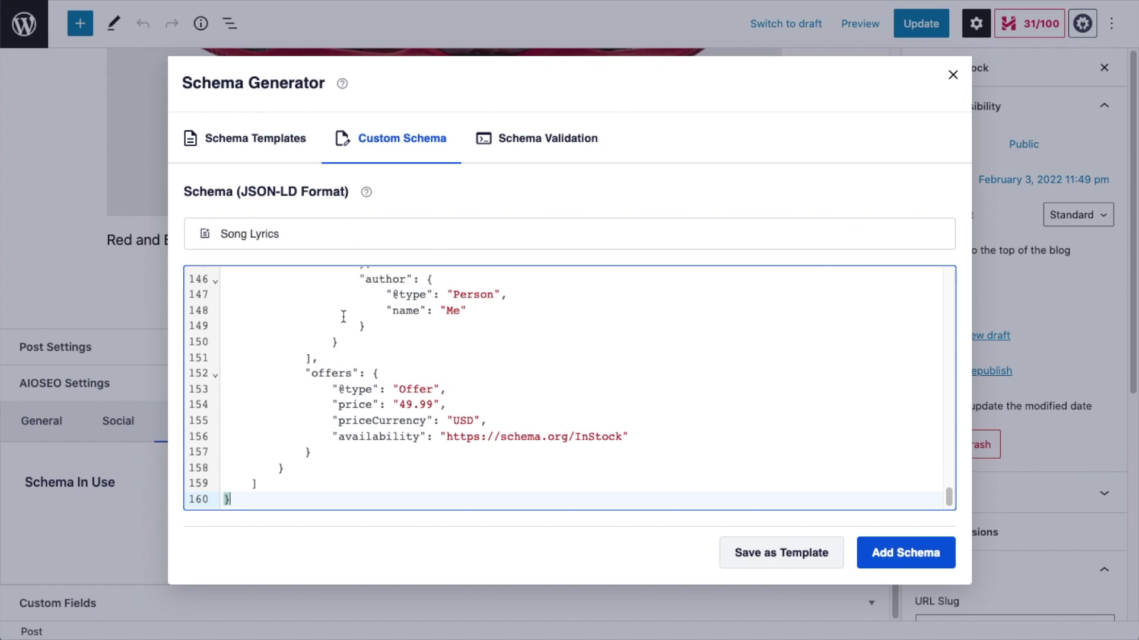
{"action": "scroll", "coordinate": [450, 402], "scroll_direction": "up", "scroll_amount": 15}
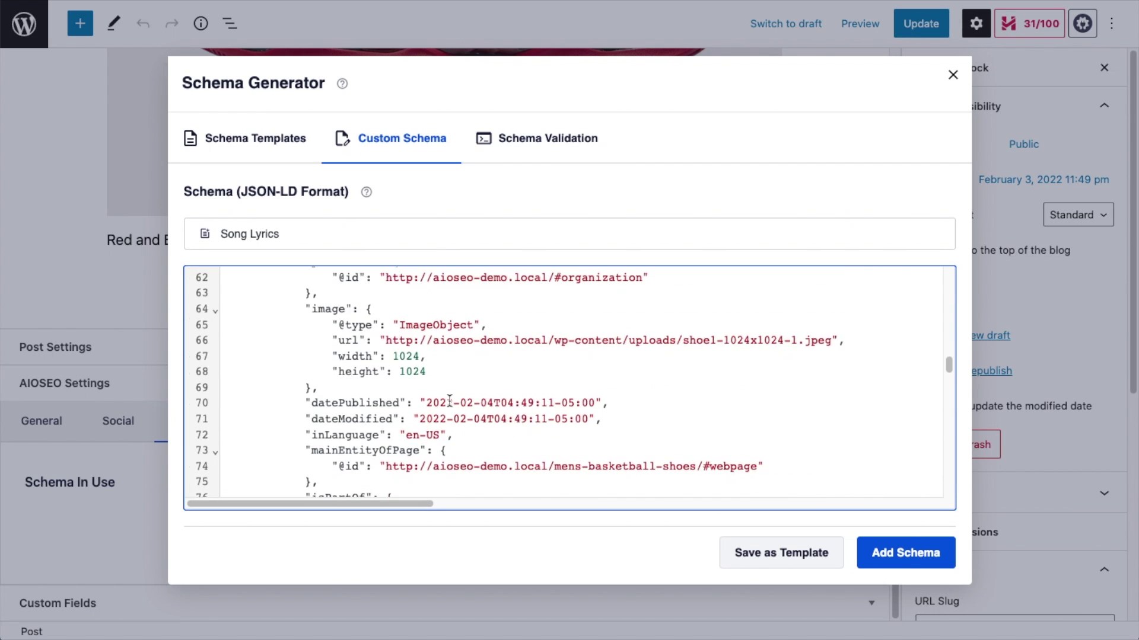
{"action": "scroll", "coordinate": [449, 402], "scroll_direction": "up", "scroll_amount": 15}
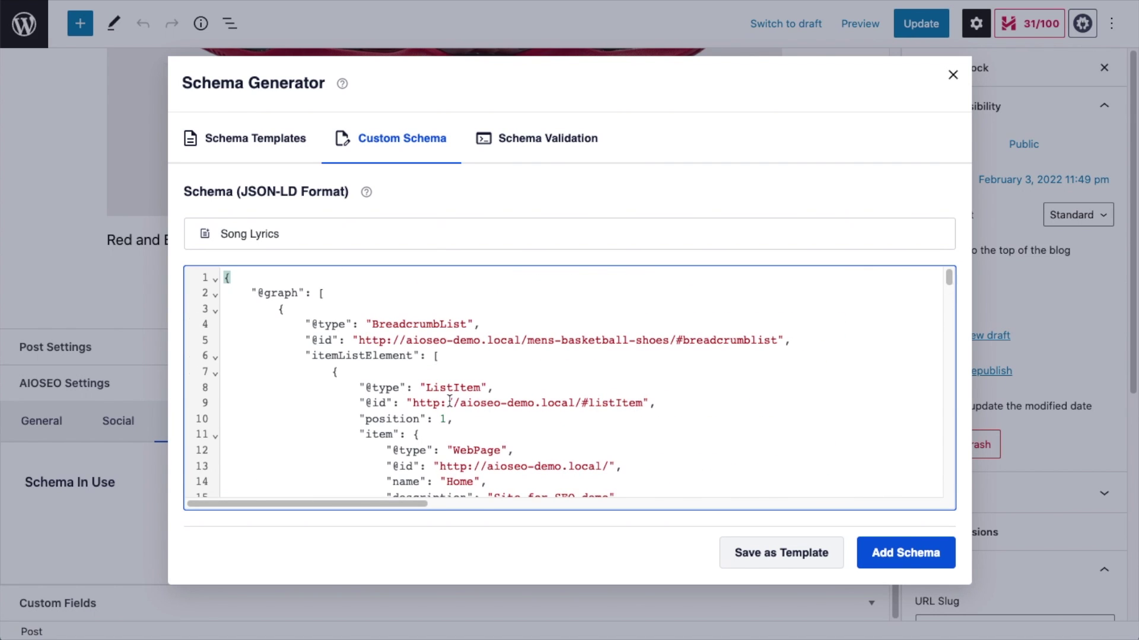
{"action": "left_click", "coordinate": [768, 554]}
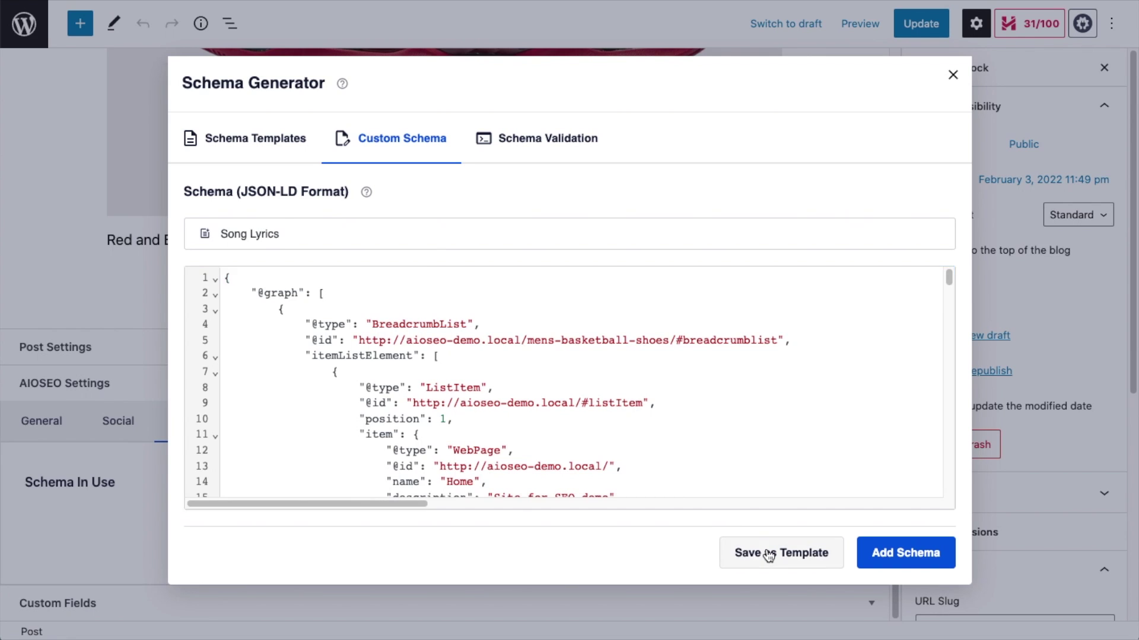
{"action": "left_click", "coordinate": [954, 75]}
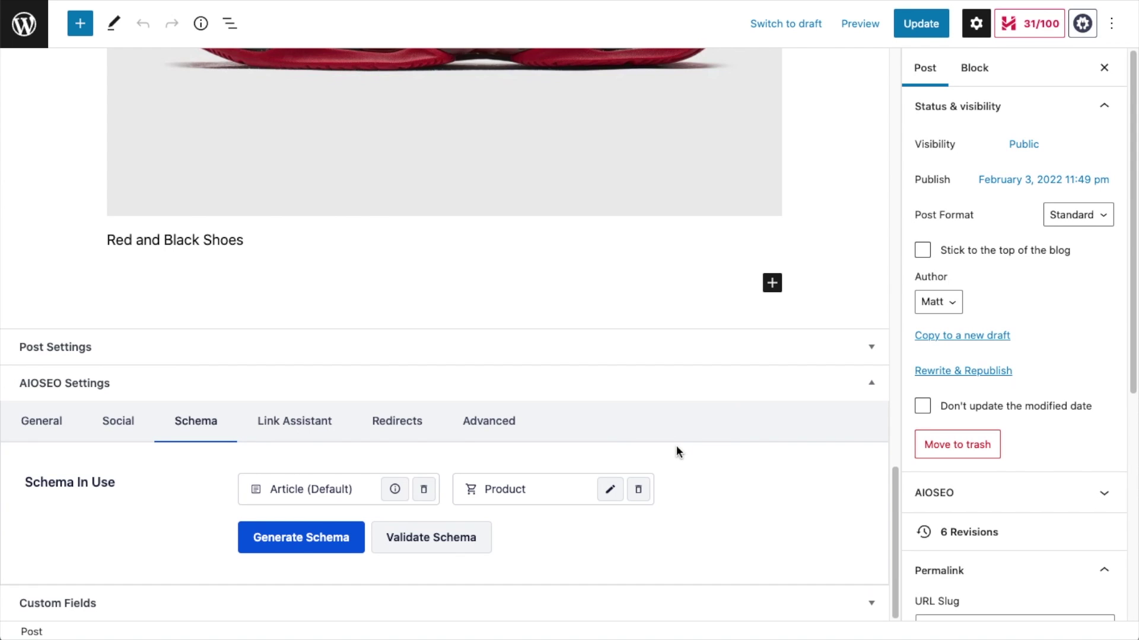
{"action": "left_click", "coordinate": [298, 545]}
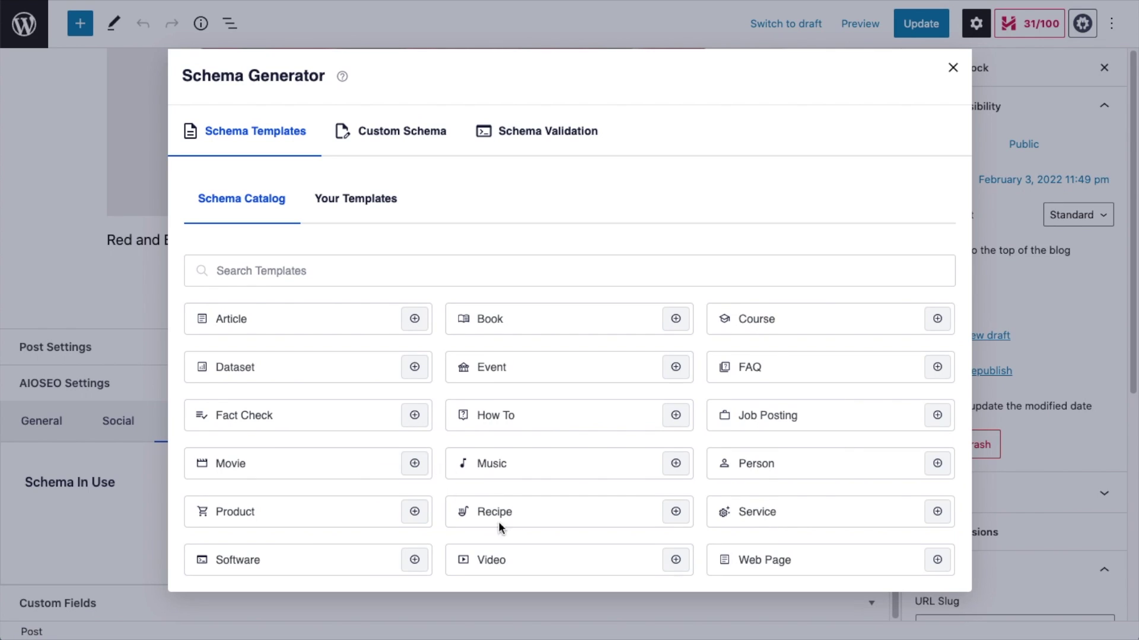
{"action": "left_click", "coordinate": [360, 204]}
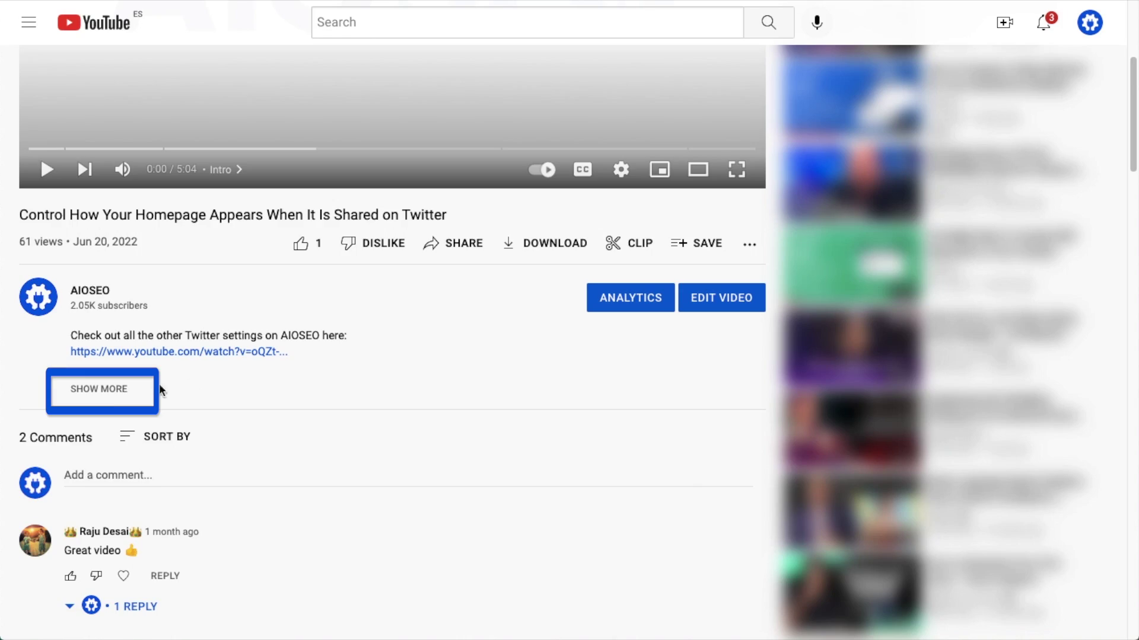
- Expand the video description and follow its aioseo.com link to the AIOSEO homepage
{"action": "left_click", "coordinate": [118, 394]}
{"action": "scroll", "coordinate": [634, 380], "scroll_direction": "down", "scroll_amount": 6}
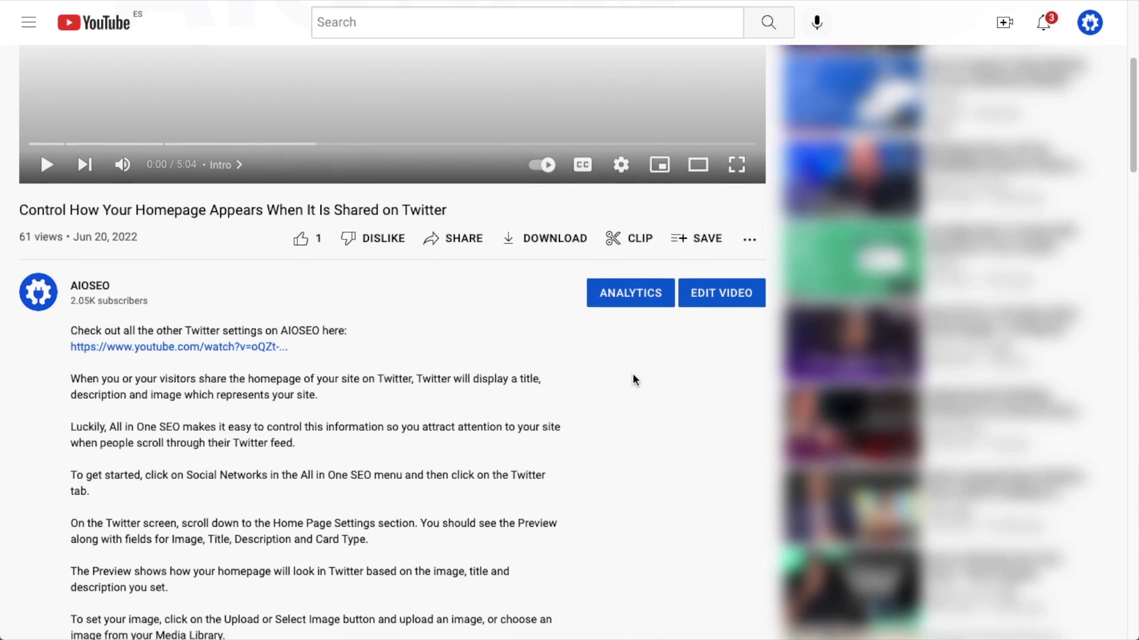
{"action": "scroll", "coordinate": [633, 379], "scroll_direction": "down", "scroll_amount": 15}
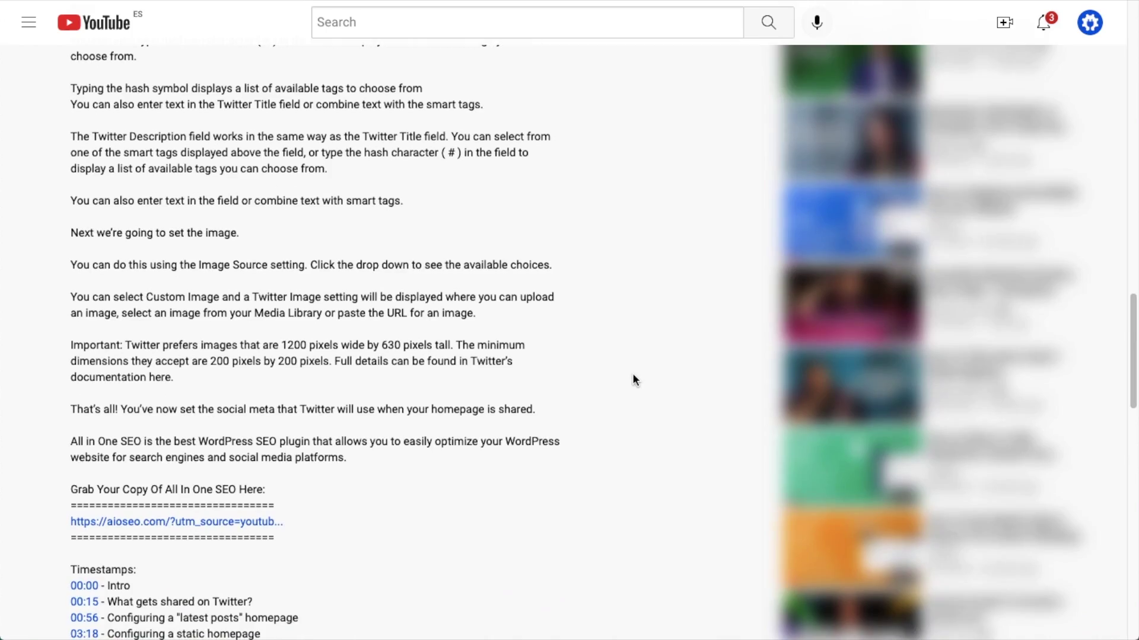
{"action": "scroll", "coordinate": [634, 379], "scroll_direction": "down", "scroll_amount": 3}
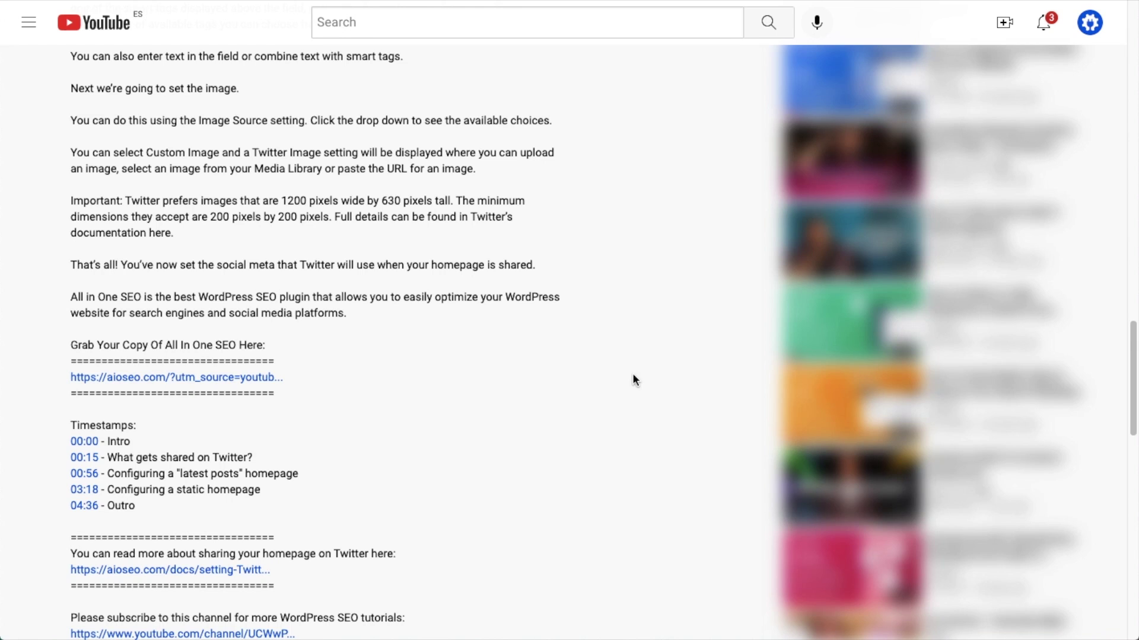
{"action": "left_click", "coordinate": [216, 380]}
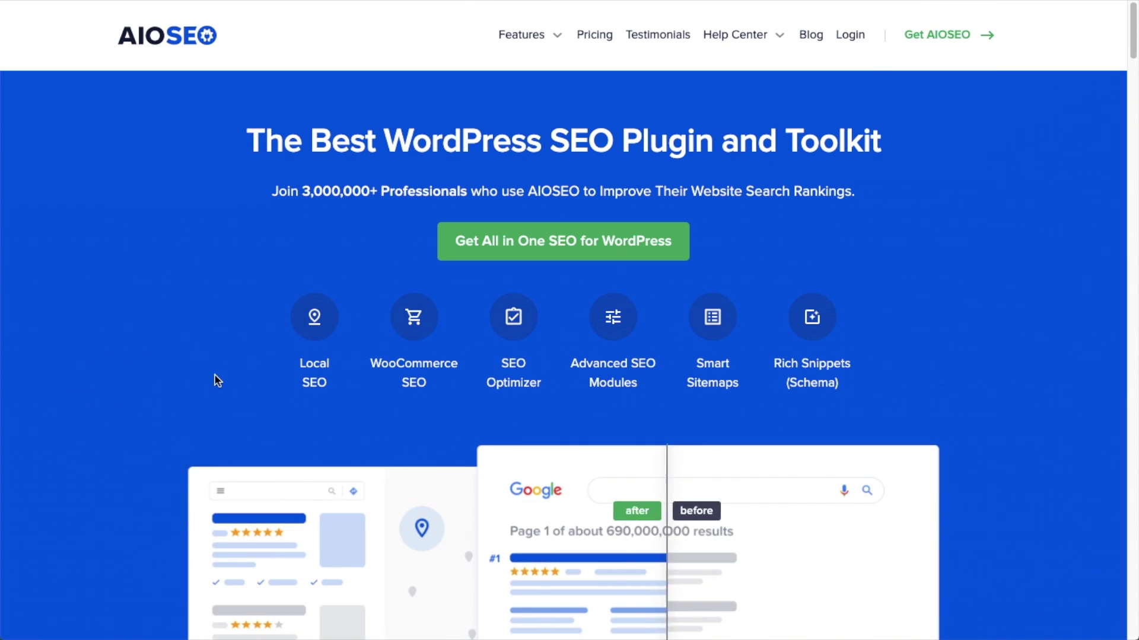